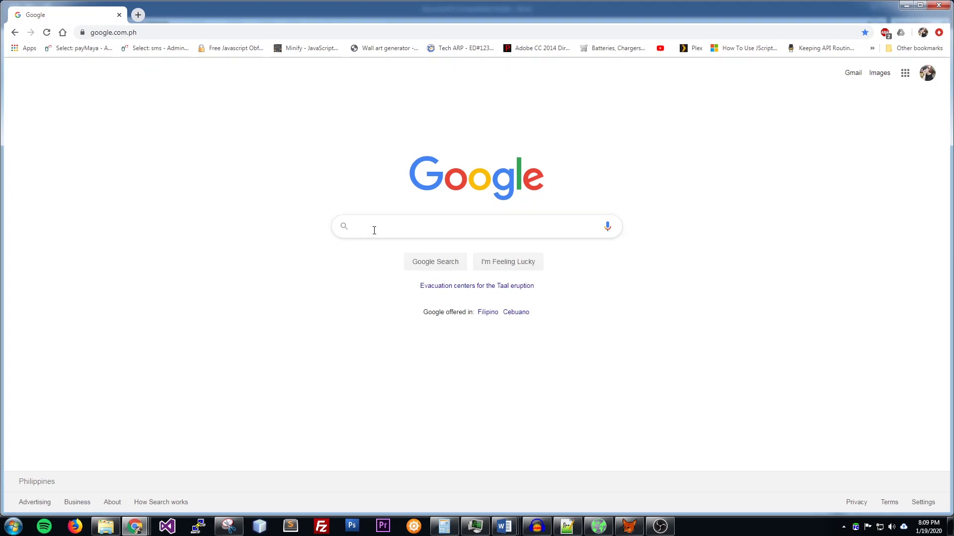
- Search Google for 'bir excel uploader' using the autocomplete suggestion
{"action": "type", "text": "bir ex"}
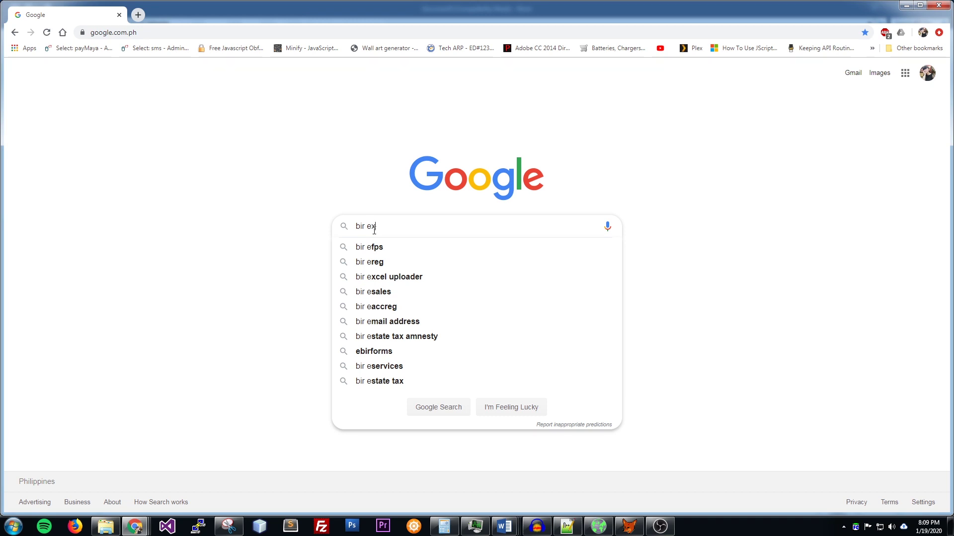
{"action": "type", "text": "cel"}
{"action": "key", "text": "Down"}
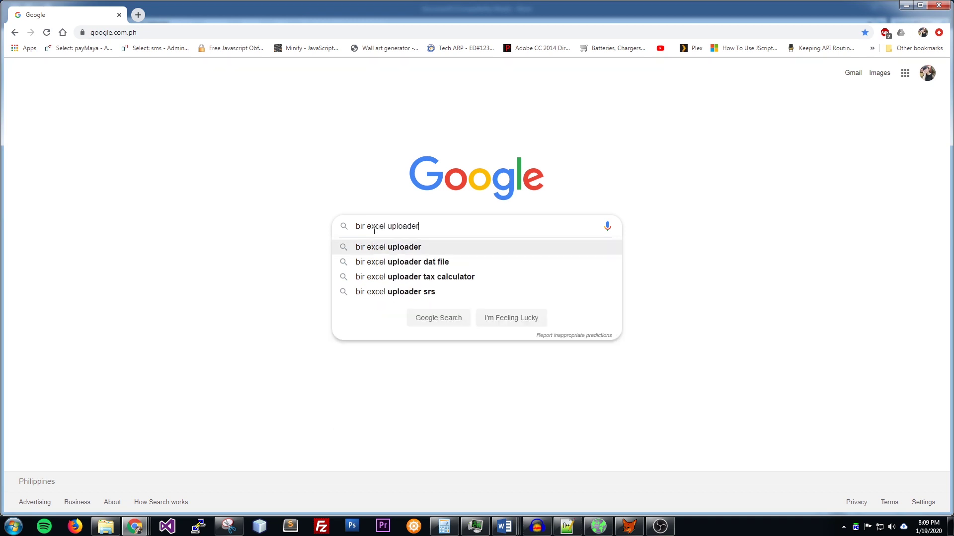
{"action": "key", "text": "Return"}
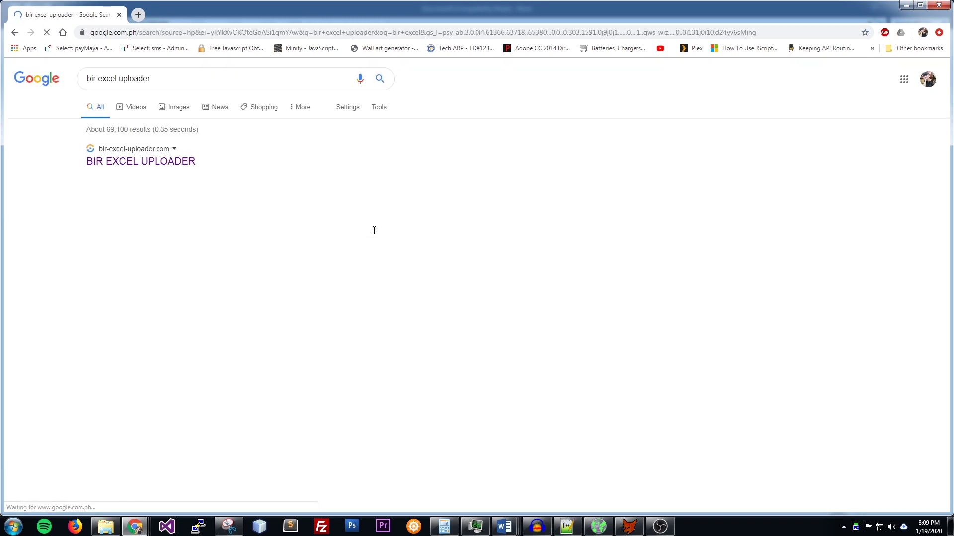
- Open the bir-excel-uploader.com site and go to the Form 2316 generator under Generate BIR Forms
{"action": "left_click", "coordinate": [179, 163]}
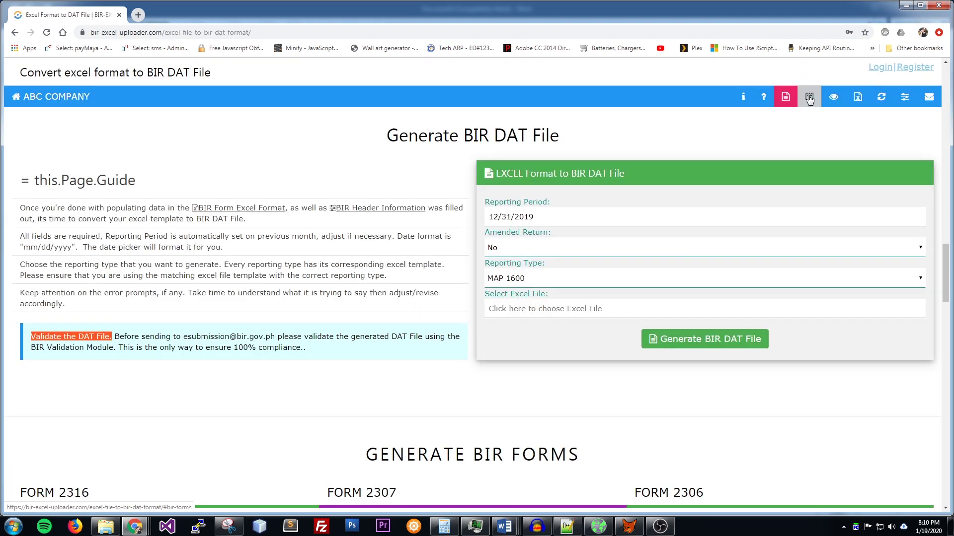
{"action": "left_click", "coordinate": [809, 98]}
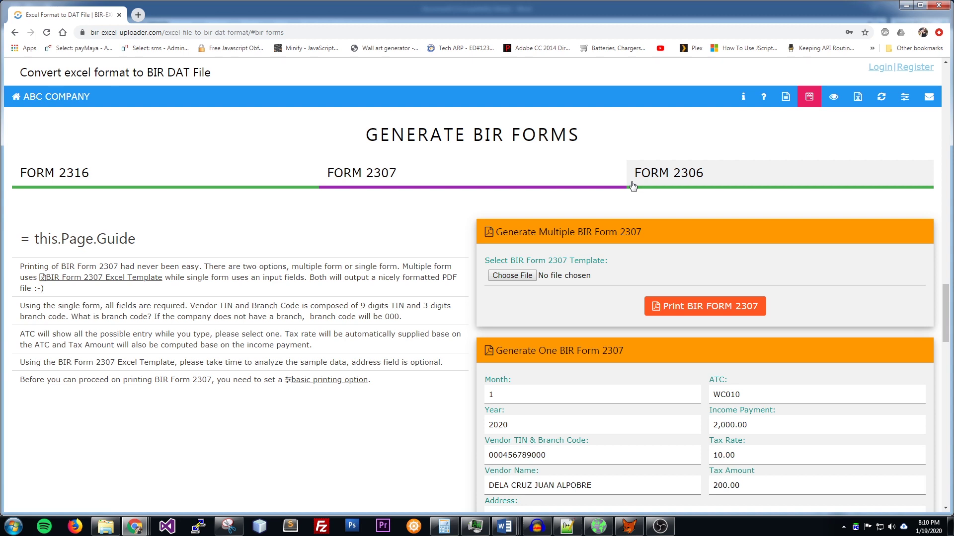
{"action": "left_click", "coordinate": [77, 181]}
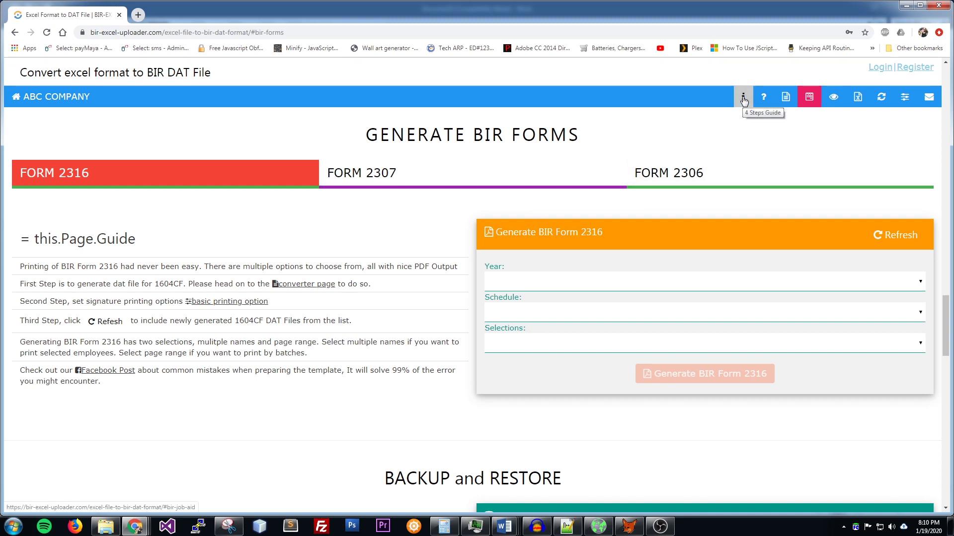
- Download the 1604CF Schedule 7.1 template from the Step 1 guide and open 1604CF_71_template.xls
{"action": "left_click", "coordinate": [743, 98]}
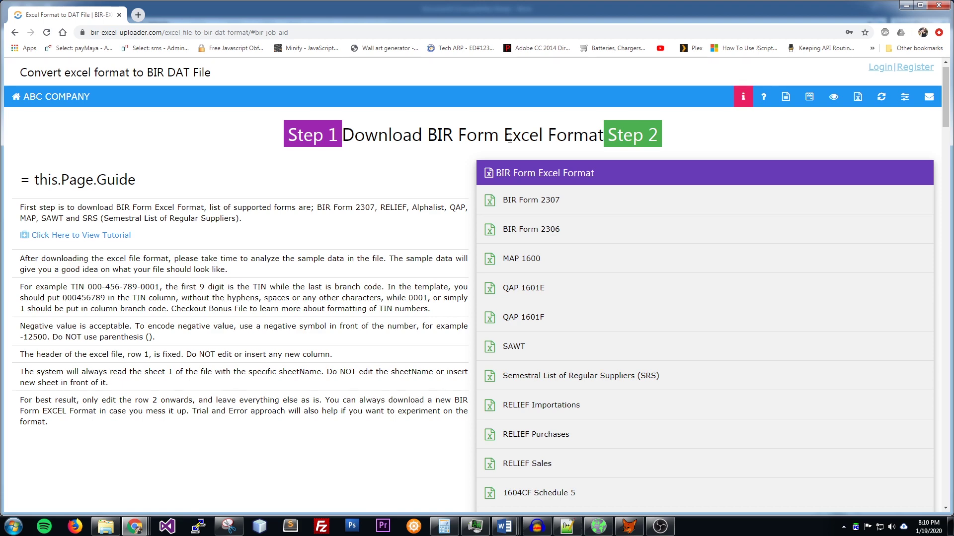
{"action": "scroll", "coordinate": [509, 138], "scroll_direction": "down", "scroll_amount": 6}
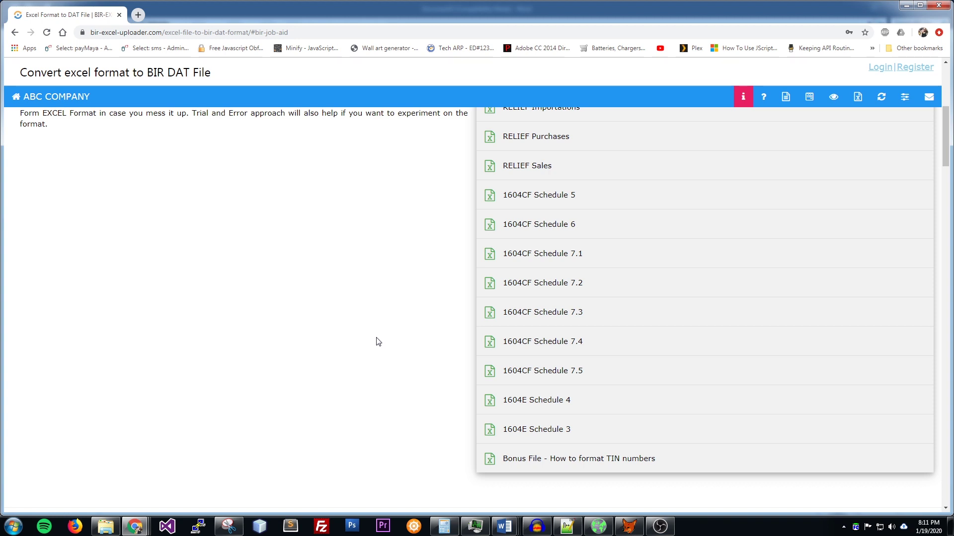
{"action": "left_click", "coordinate": [528, 253]}
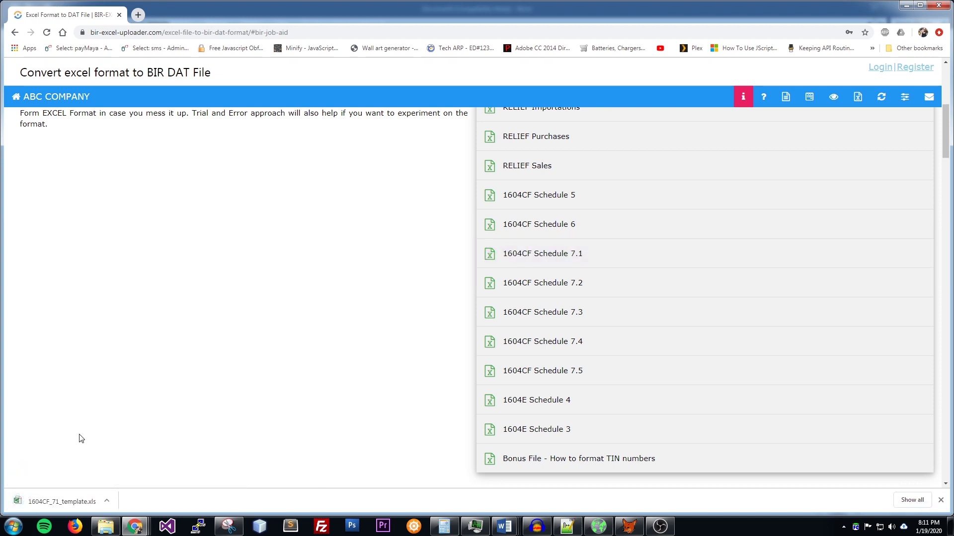
{"action": "left_click", "coordinate": [69, 500]}
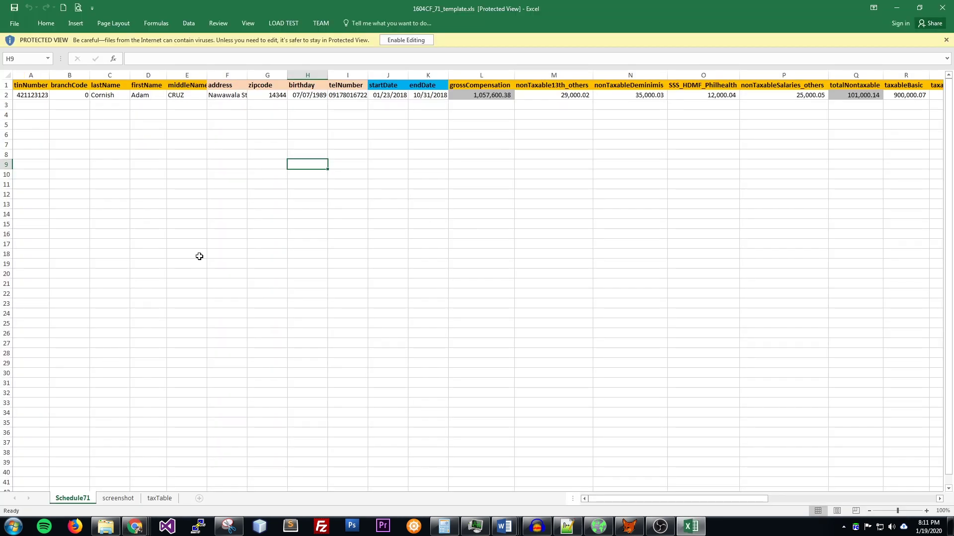
- Enable editing and inspect the tinNumber-to-taxableBasic headers, Schedule71 sheet name and sample TIN
{"action": "left_click", "coordinate": [29, 129]}
{"action": "left_click_drag", "start_coordinate": [52, 128], "coordinate": [30, 129]}
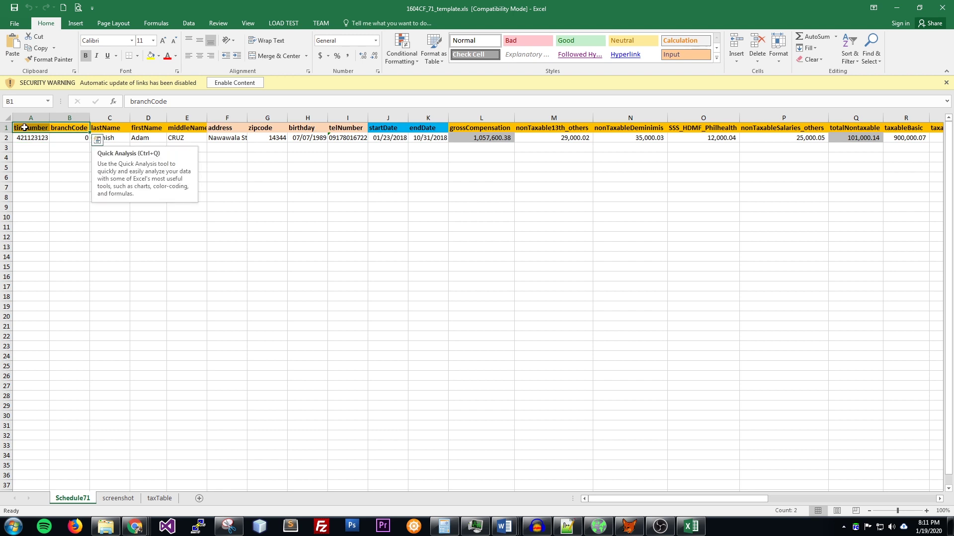
{"action": "left_click", "coordinate": [42, 128]}
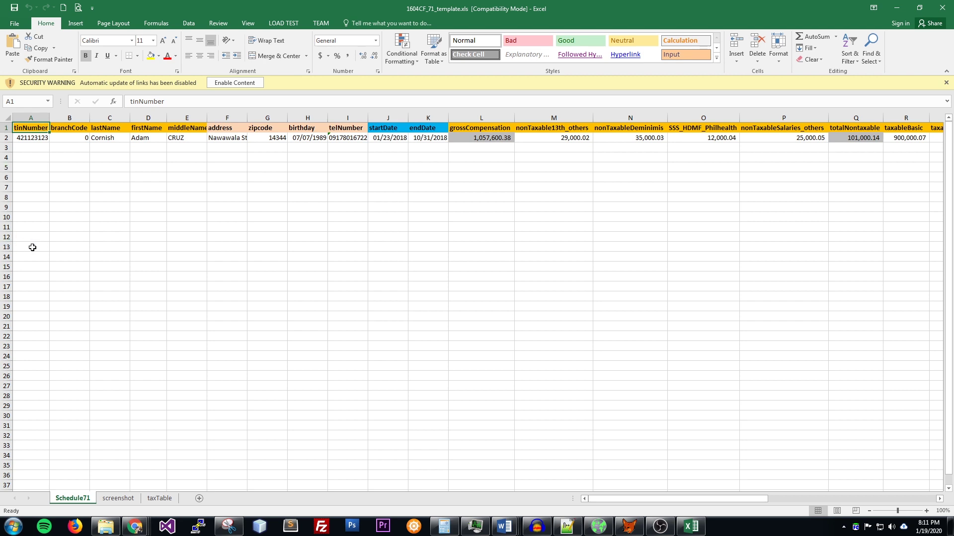
{"action": "double_click", "coordinate": [73, 498]}
{"action": "left_click", "coordinate": [78, 467]}
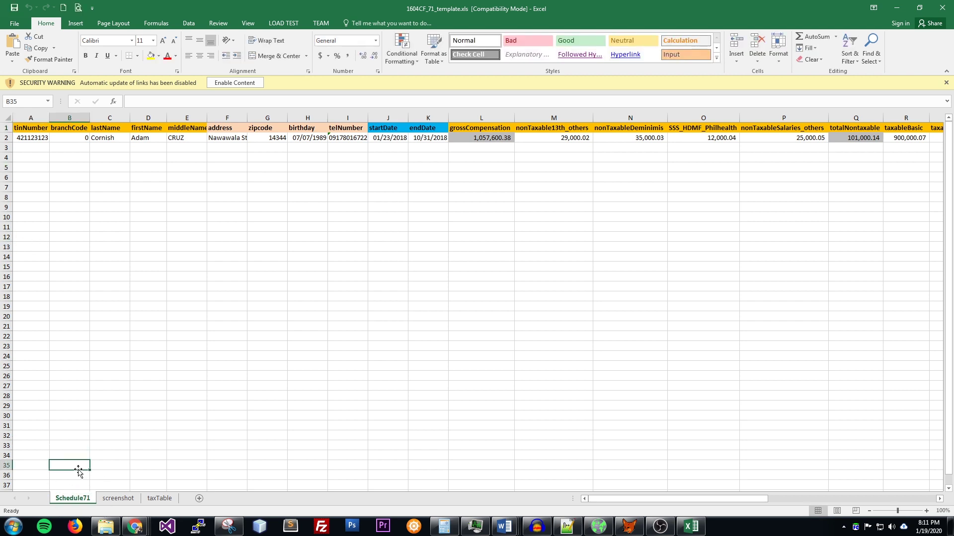
{"action": "left_click", "coordinate": [39, 138]}
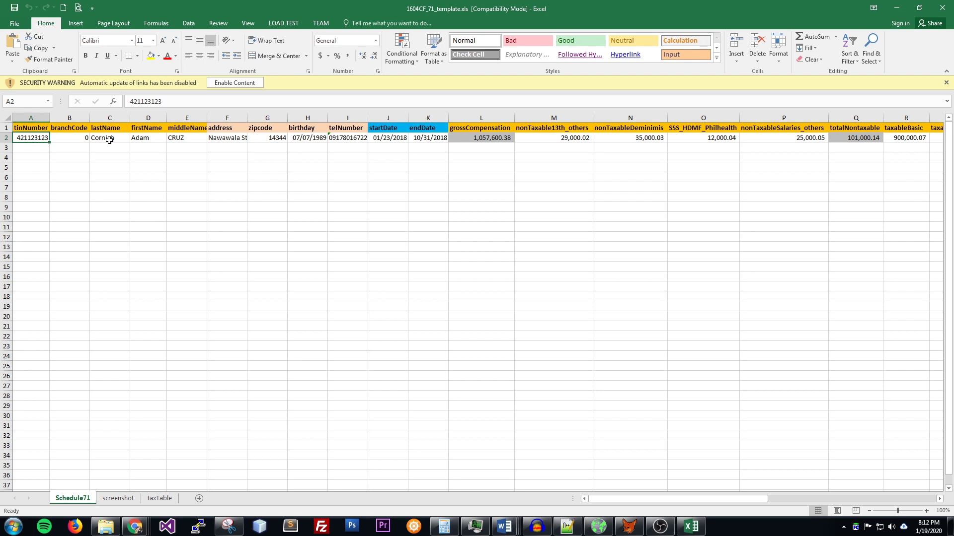
- Review the row 2 values and formulas, from totalNontaxable through netTaxable, amountWithheld and taxRefund
{"action": "key", "text": "Right"}
{"action": "key", "text": "Right"}
{"action": "key", "text": "Right"}
{"action": "key", "text": "Right"}
{"action": "key", "text": "Right"}
{"action": "key", "text": "Right"}
{"action": "key", "text": "Right"}
{"action": "key", "text": "Right"}
{"action": "key", "text": "Right"}
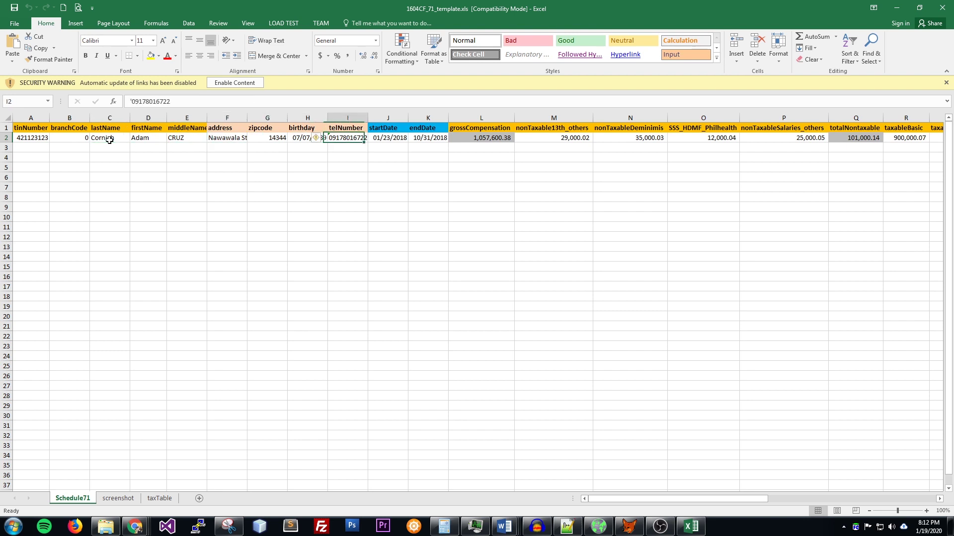
{"action": "key", "text": "Right"}
{"action": "key", "text": "Right"}
{"action": "key", "text": "Right"}
{"action": "key", "text": "Right"}
{"action": "key", "text": "Right"}
{"action": "key", "text": "Right"}
{"action": "key", "text": "Right"}
{"action": "key", "text": "Right"}
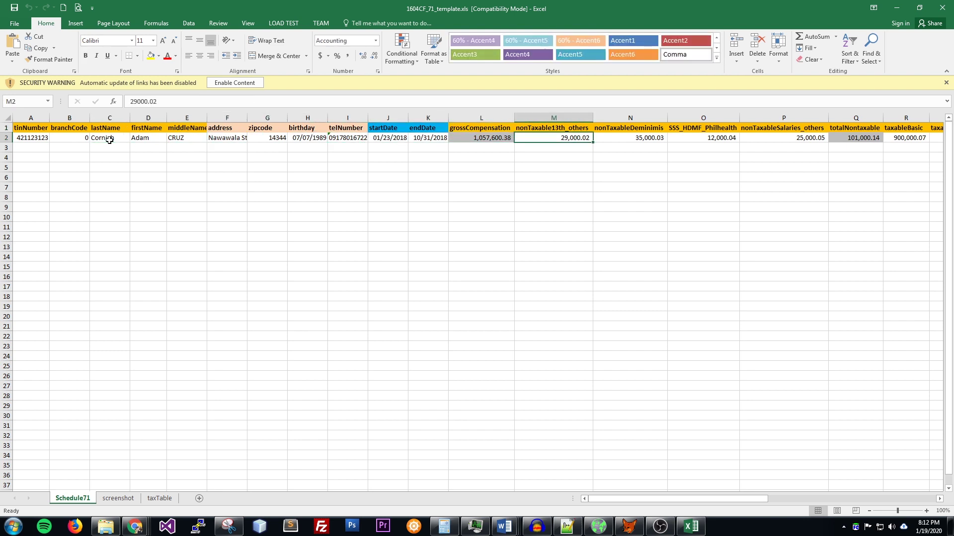
{"action": "key", "text": "Right"}
{"action": "key", "text": "Left"}
{"action": "key", "text": "Left"}
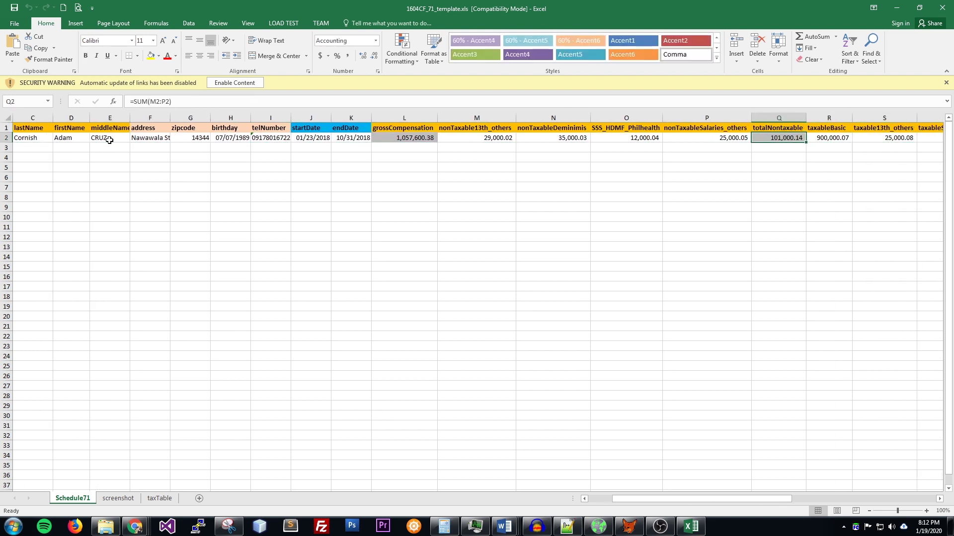
{"action": "key", "text": "Right"}
{"action": "key", "text": "Right"}
{"action": "key", "text": "Right"}
{"action": "key", "text": "Right"}
{"action": "key", "text": "Right"}
{"action": "key", "text": "Right"}
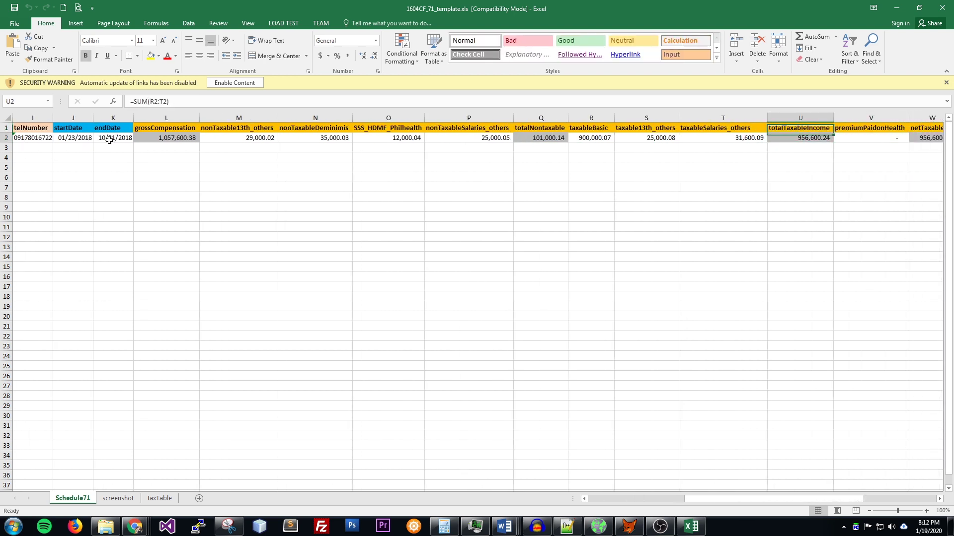
{"action": "key", "text": "Right"}
{"action": "key", "text": "Right"}
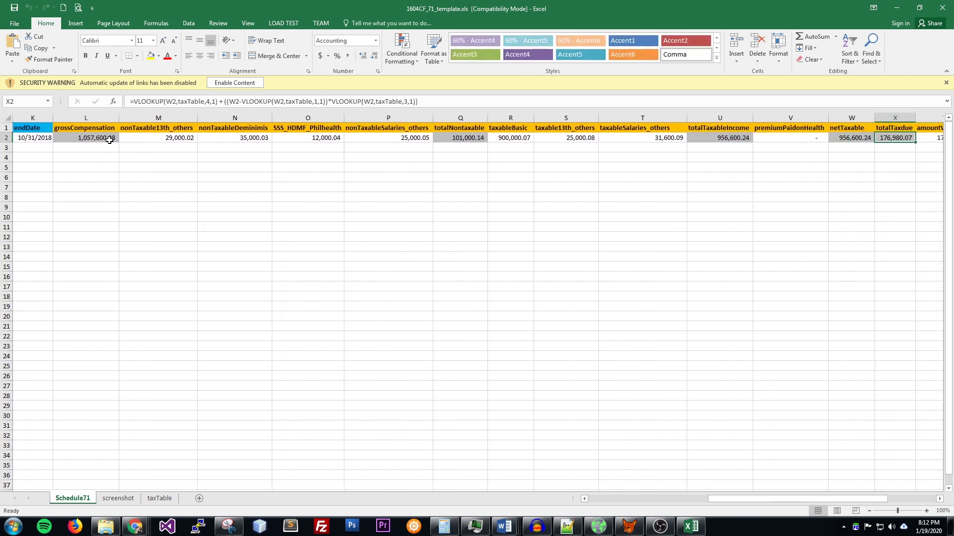
{"action": "key", "text": "Right"}
{"action": "key", "text": "Right"}
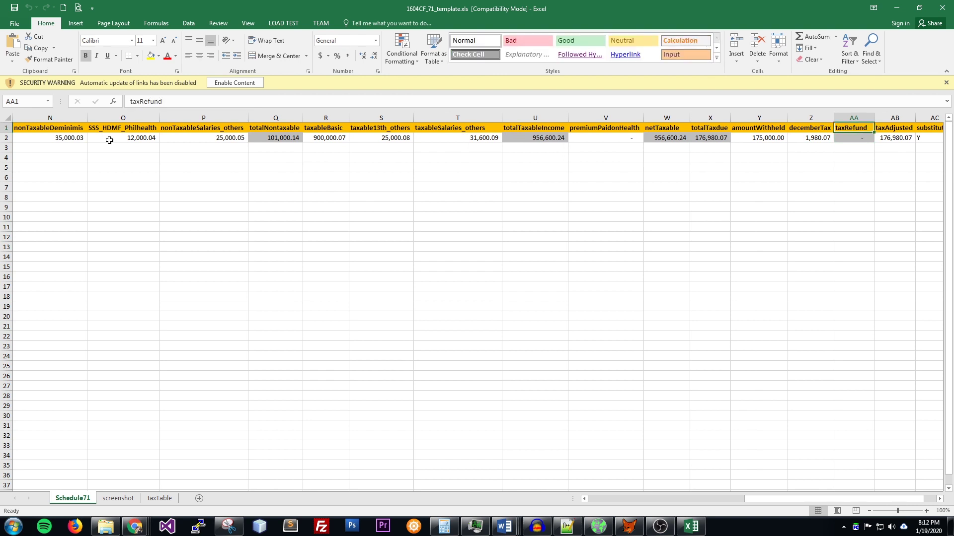
{"action": "key", "text": "Right"}
{"action": "key", "text": "Right"}
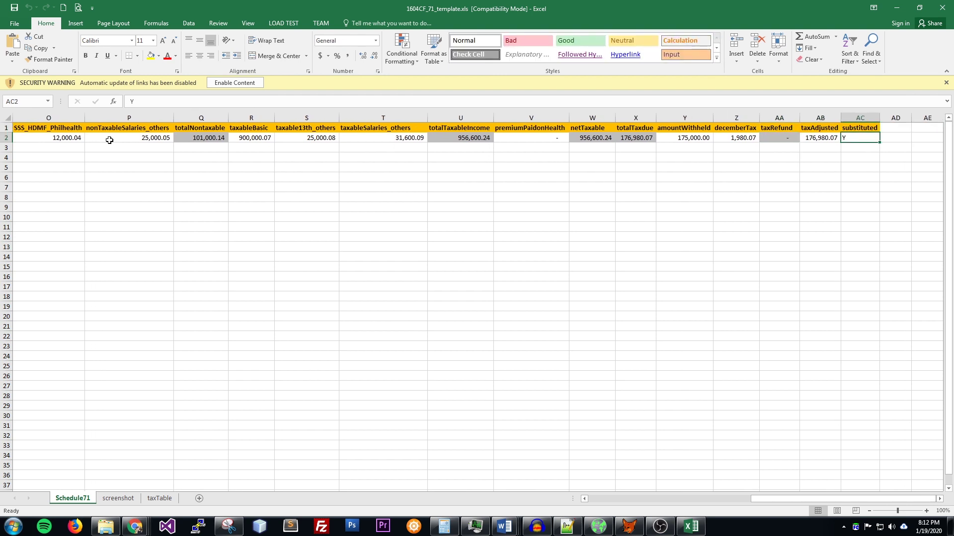
- Select compensation columns L through P, then return to the browser's DAT converter
{"action": "key", "text": "Home"}
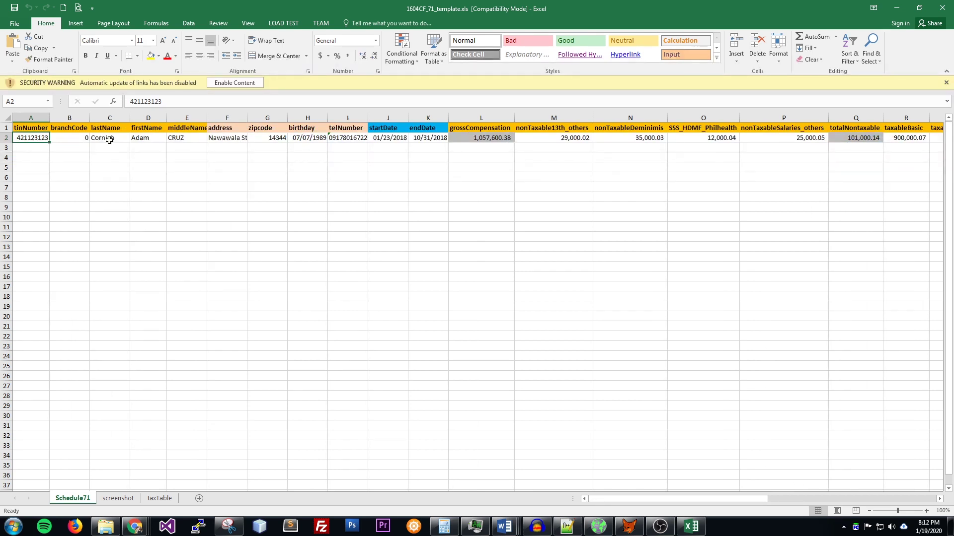
{"action": "left_click_drag", "start_coordinate": [482, 119], "coordinate": [796, 120]}
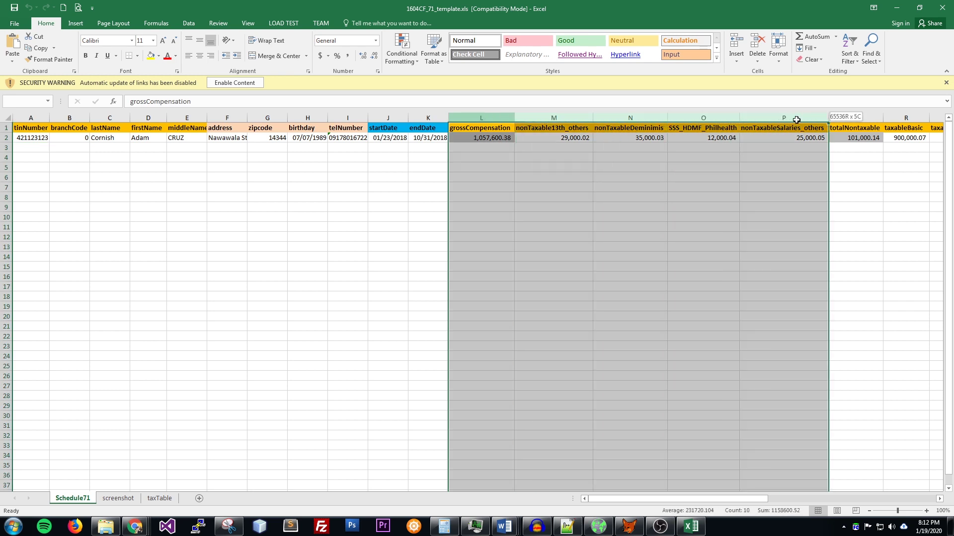
{"action": "key", "text": "alt+Tab"}
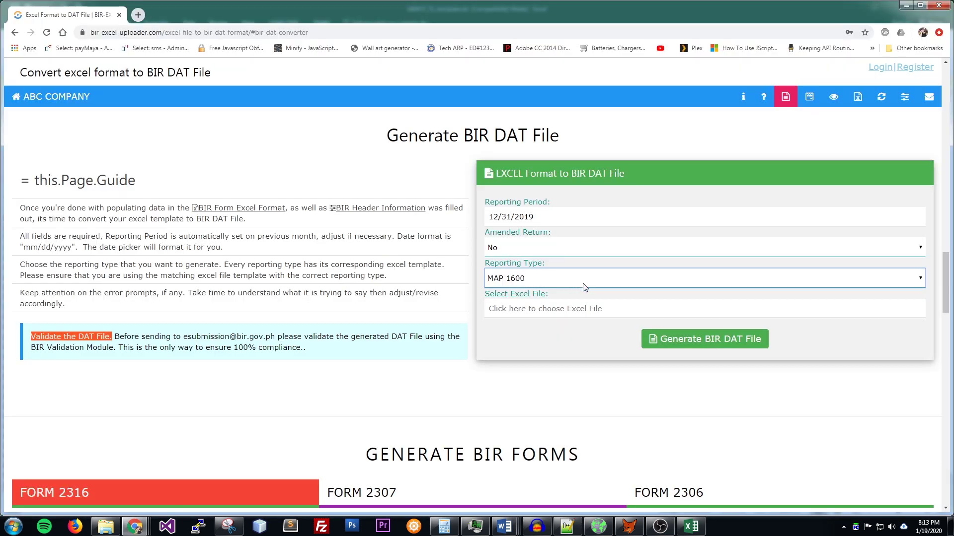
- Try converting 1604CF_71_template.xls as Annual 1604CF_71 and review the row 2 template error
{"action": "left_click", "coordinate": [595, 285]}
{"action": "left_click", "coordinate": [566, 407]}
{"action": "left_click", "coordinate": [559, 309]}
{"action": "double_click", "coordinate": [121, 97]}
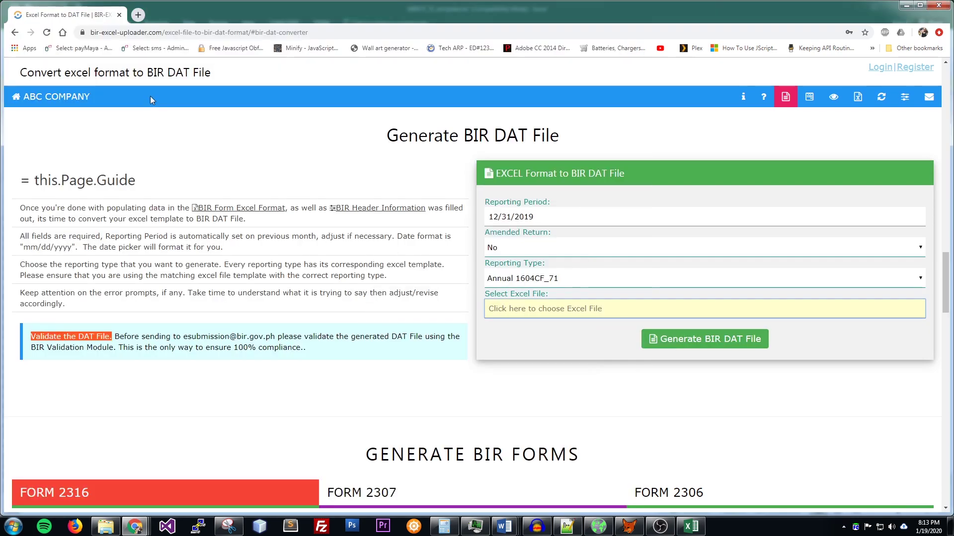
{"action": "left_click", "coordinate": [753, 343]}
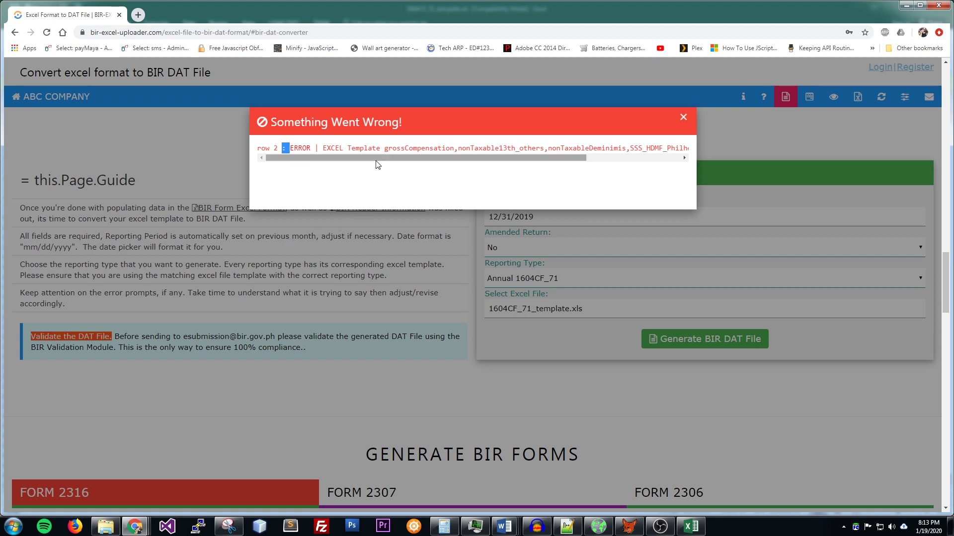
{"action": "left_click_drag", "start_coordinate": [441, 158], "coordinate": [446, 157]}
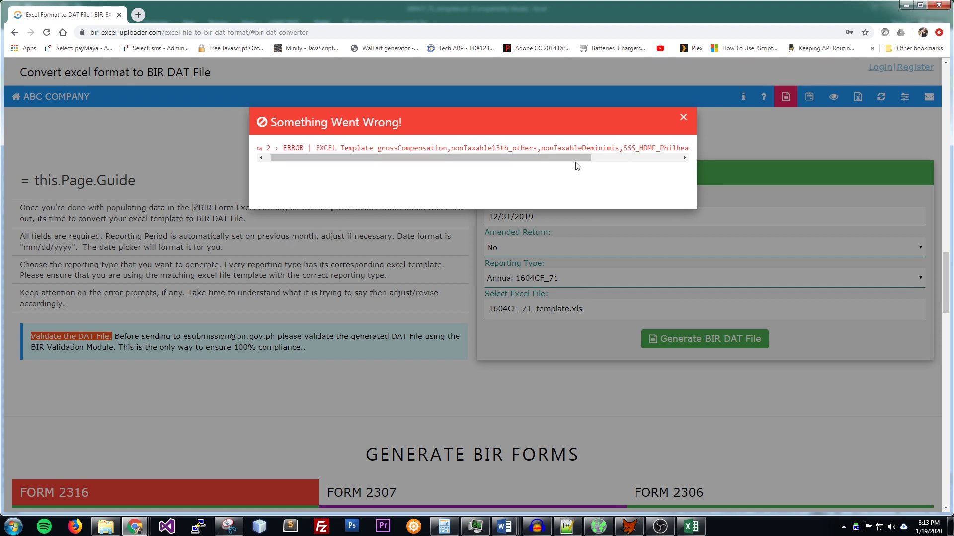
{"action": "left_click", "coordinate": [683, 158]}
{"action": "left_click", "coordinate": [679, 158]}
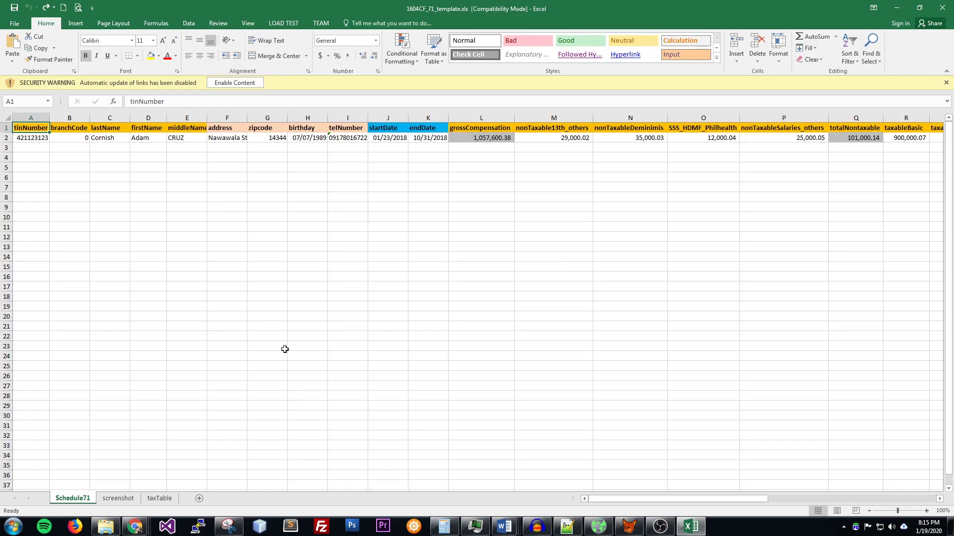
- Check the screenshot sheet, then move to the branchCode value in row 2 of Schedule71
{"action": "left_click", "coordinate": [119, 498]}
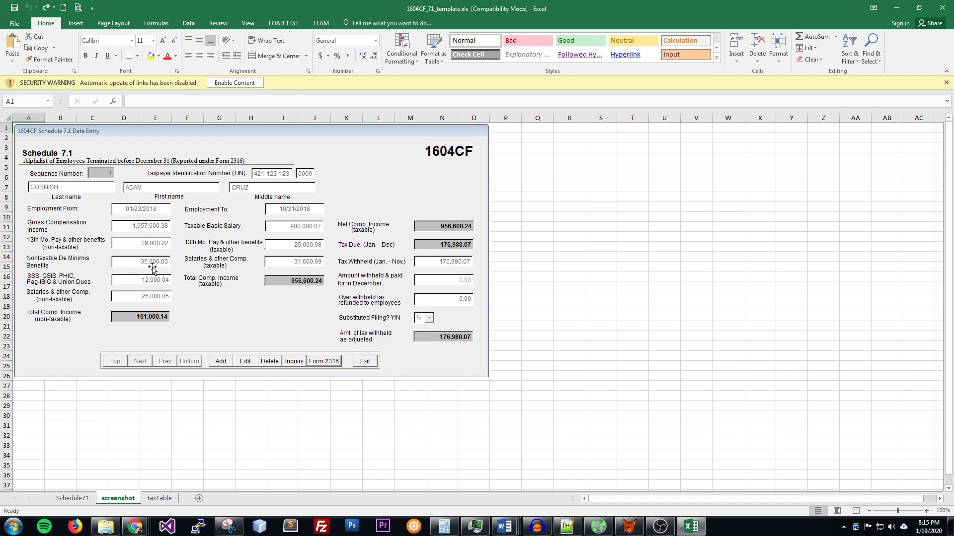
{"action": "left_click", "coordinate": [73, 498]}
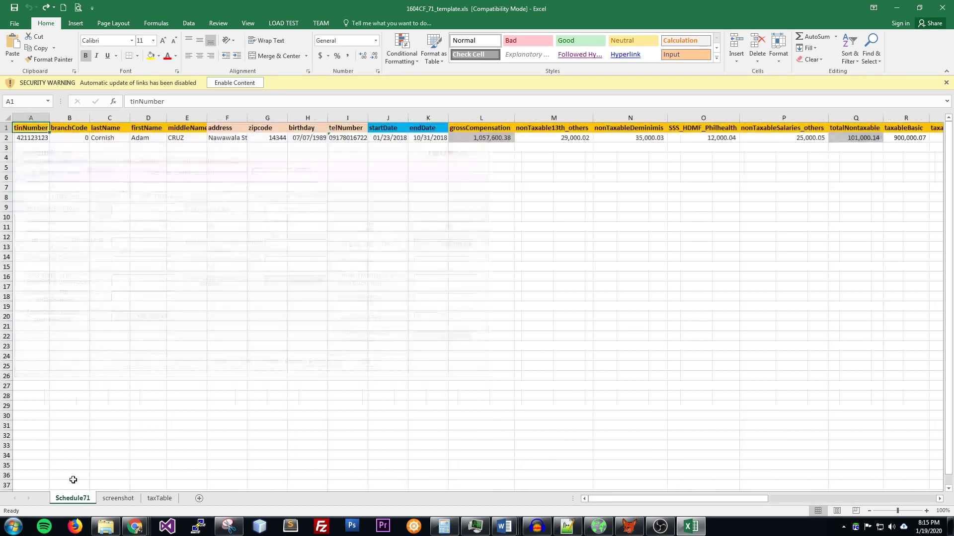
{"action": "key", "text": "Right"}
{"action": "key", "text": "Right"}
{"action": "key", "text": "Right"}
{"action": "key", "text": "Left"}
{"action": "key", "text": "Left"}
{"action": "key", "text": "Left"}
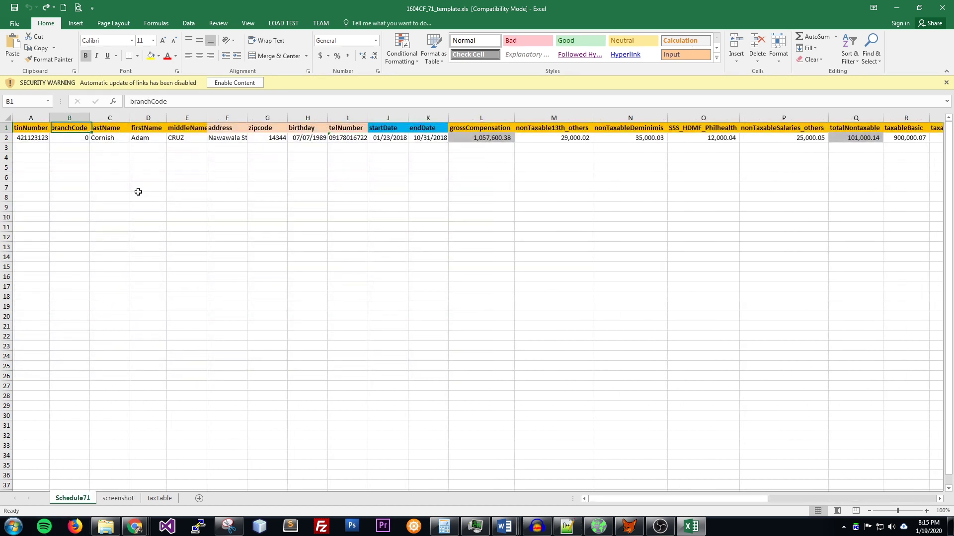
{"action": "key", "text": "Right"}
{"action": "key", "text": "Left"}
{"action": "key", "text": "Down"}
{"action": "key", "text": "Right"}
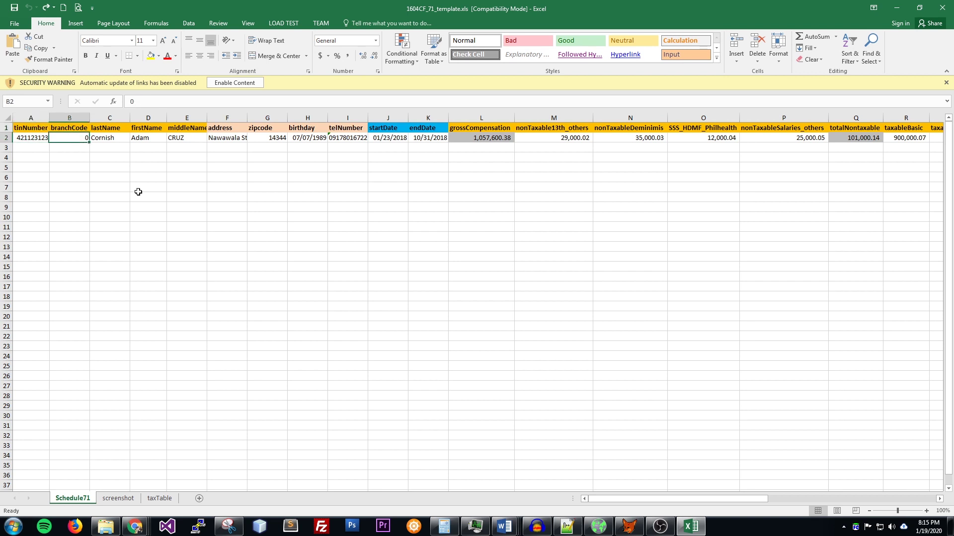
- Save the workbook over the existing 1604CF_71_template.xls and close Excel
{"action": "key", "text": "F12"}
{"action": "left_click", "coordinate": [512, 263]}
{"action": "left_click", "coordinate": [501, 263]}
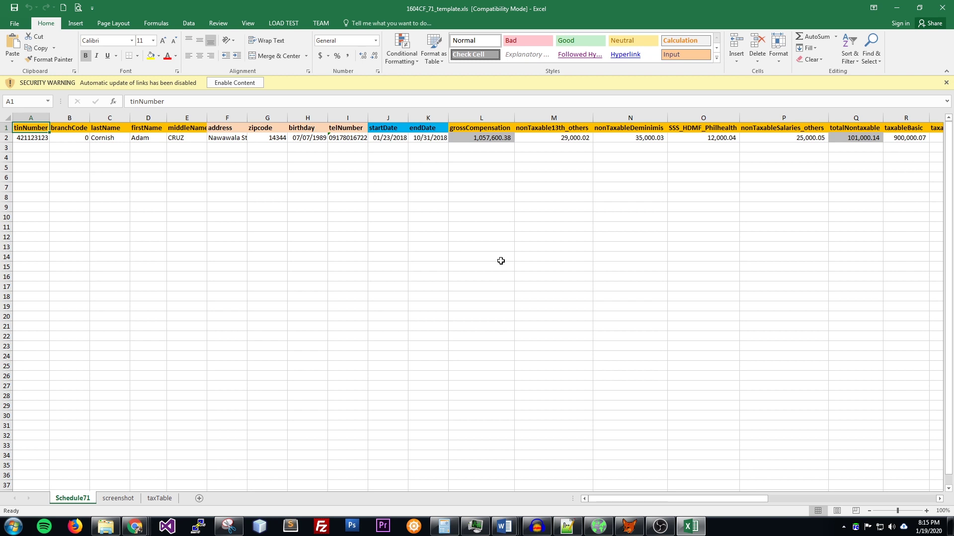
{"action": "left_click", "coordinate": [942, 7]}
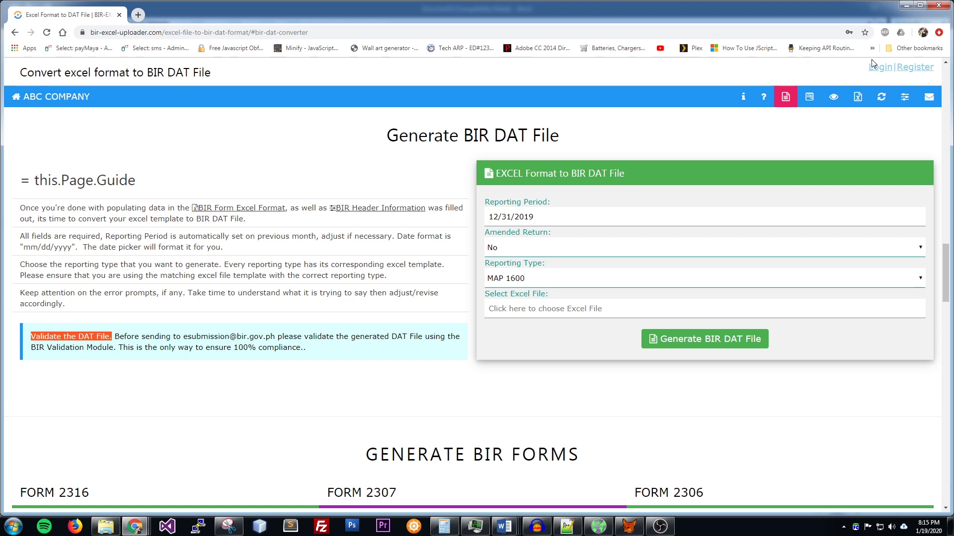
- Save the ABC COMPANY owner's TIN, company and address details as the BIR header file
{"action": "left_click", "coordinate": [785, 99]}
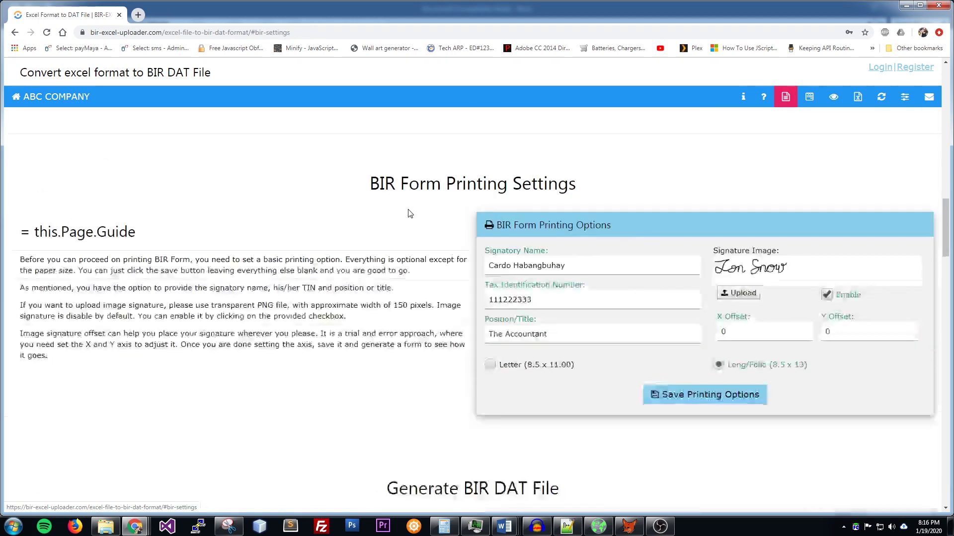
{"action": "left_click", "coordinate": [234, 220]}
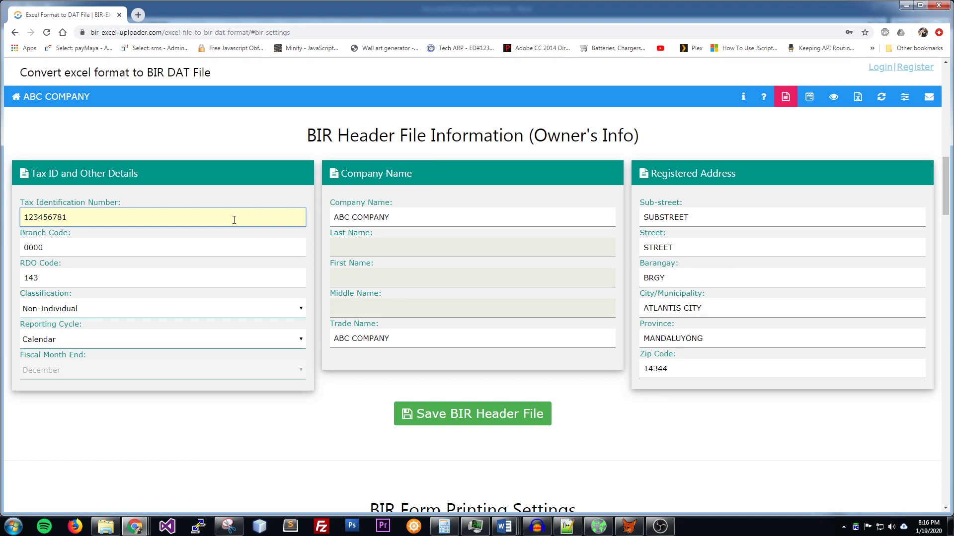
{"action": "key", "text": "Tab"}
{"action": "key", "text": "Tab"}
{"action": "key", "text": "Tab"}
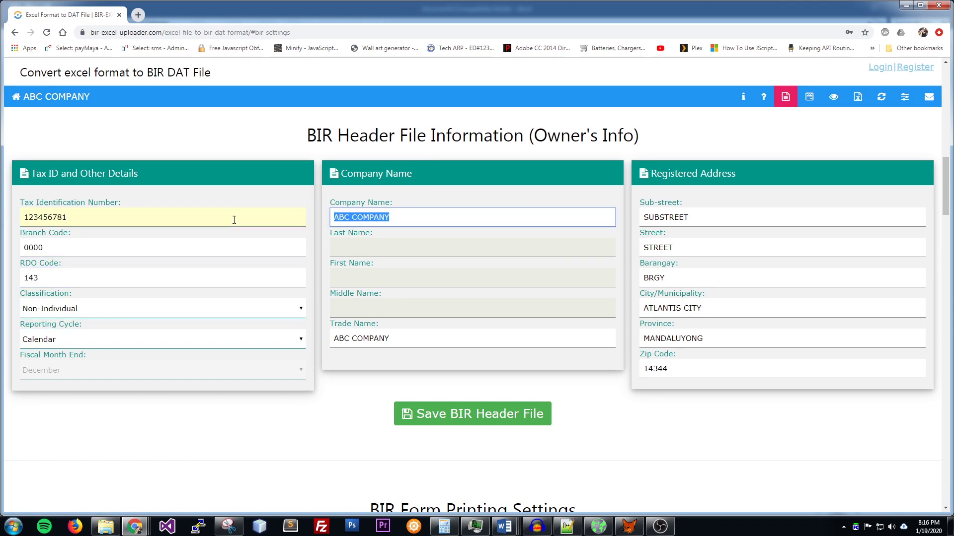
{"action": "key", "text": "Tab"}
{"action": "key", "text": "Tab"}
{"action": "key", "text": "Tab"}
{"action": "key", "text": "Tab"}
{"action": "key", "text": "Tab"}
{"action": "key", "text": "Tab"}
{"action": "left_click", "coordinate": [501, 420]}
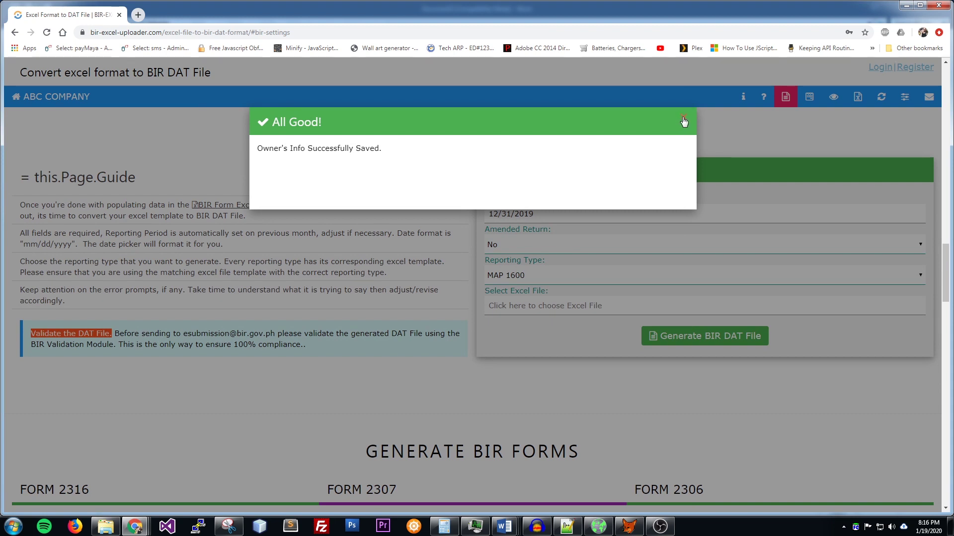
- Keep period 12/31/2019 with Amended Return No, and set reporting type to Annual 1604CF_71
{"action": "left_click", "coordinate": [683, 121]}
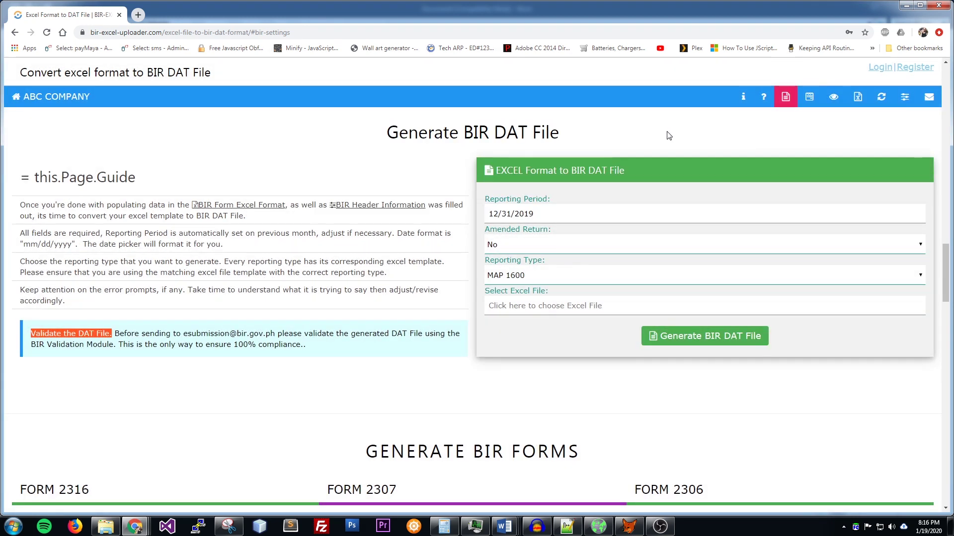
{"action": "left_click", "coordinate": [616, 217]}
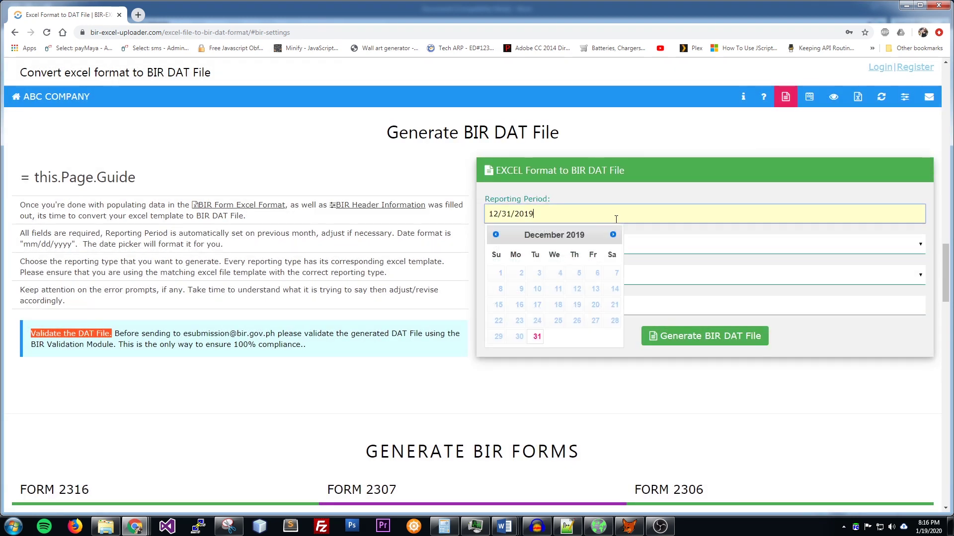
{"action": "left_click", "coordinate": [670, 245]}
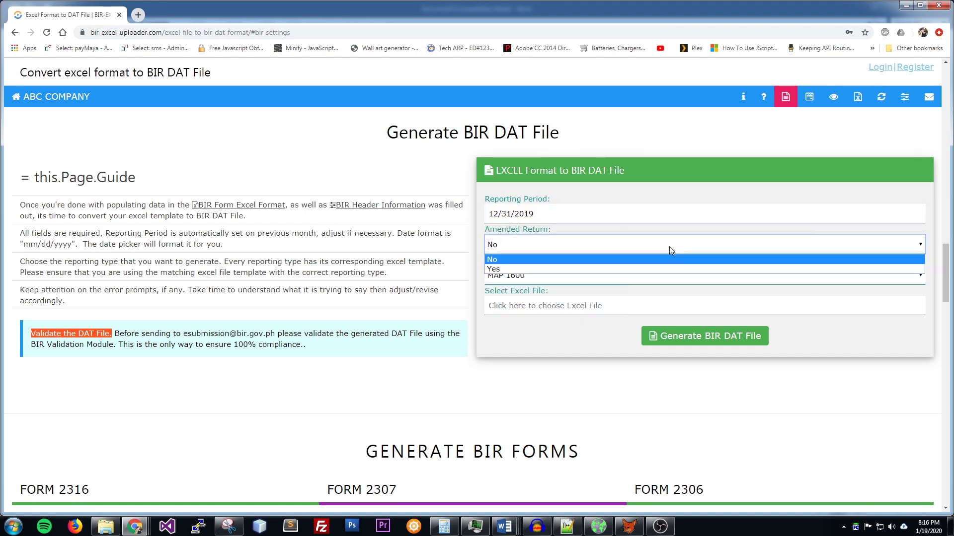
{"action": "left_click", "coordinate": [669, 247]}
{"action": "left_click", "coordinate": [666, 282]}
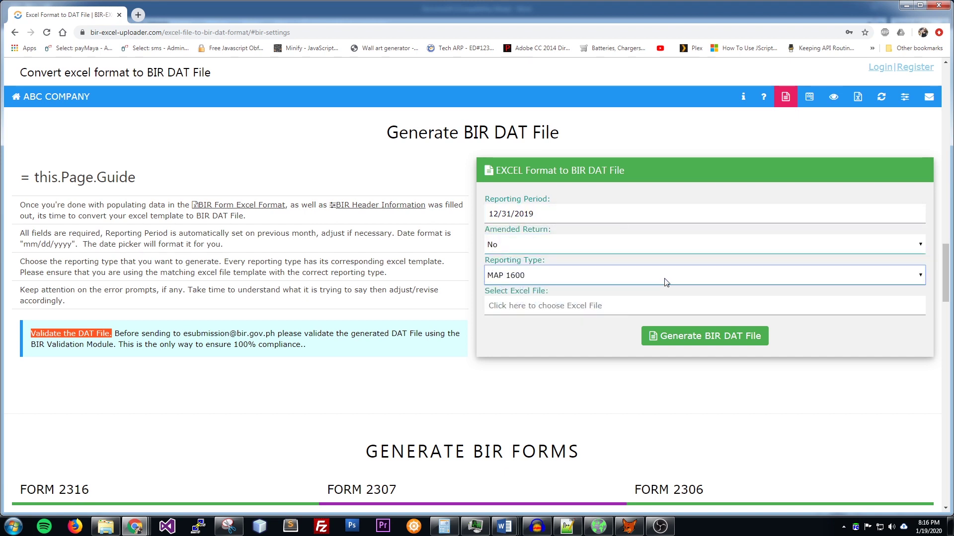
{"action": "left_click", "coordinate": [921, 279]}
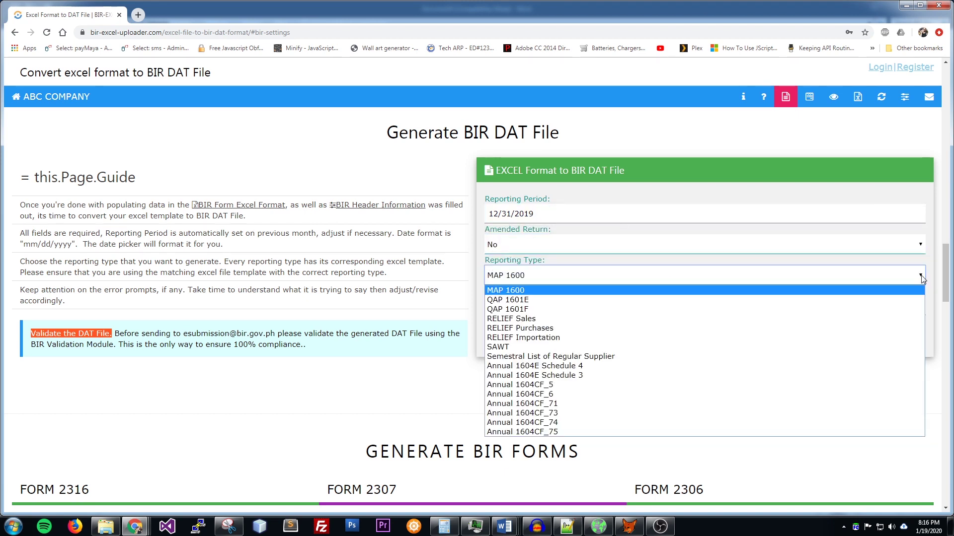
{"action": "left_click", "coordinate": [648, 405]}
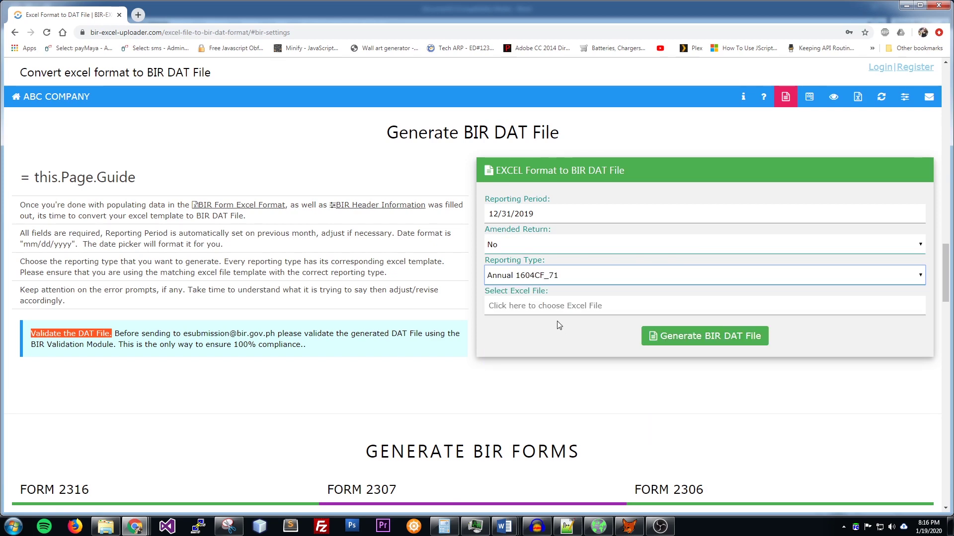
- Generate the .s71 DAT file from 1604CF_71_template.xls and close its preview
{"action": "left_click", "coordinate": [553, 307]}
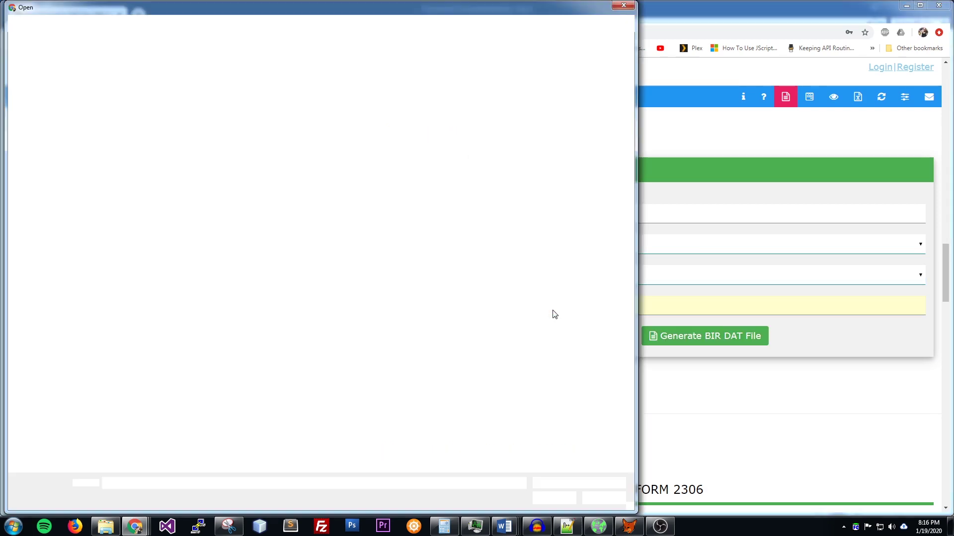
{"action": "double_click", "coordinate": [134, 95]}
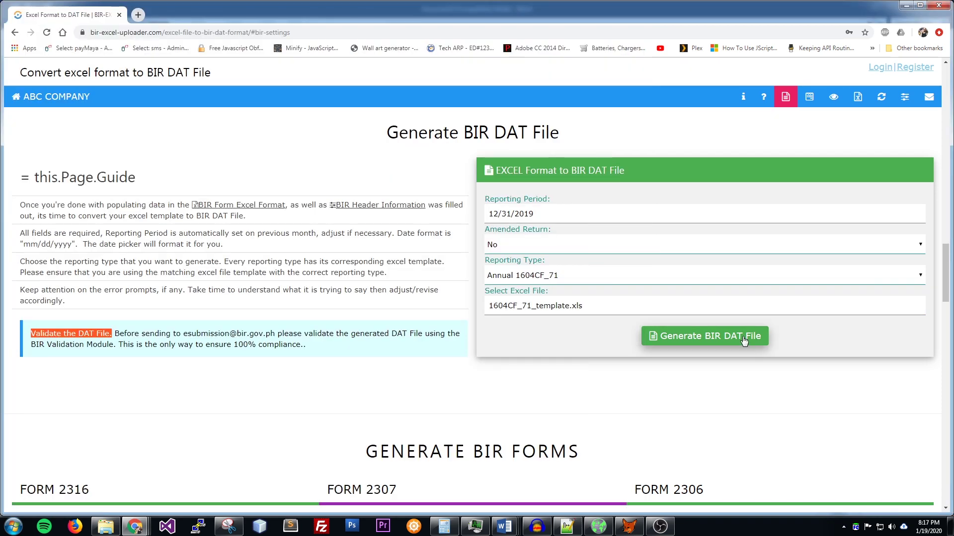
{"action": "left_click", "coordinate": [743, 337]}
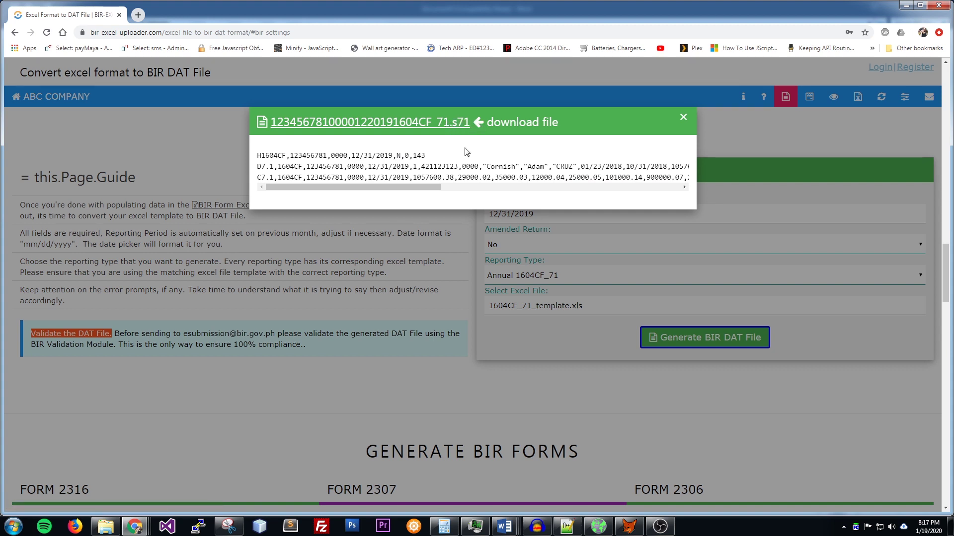
{"action": "left_click", "coordinate": [683, 119]}
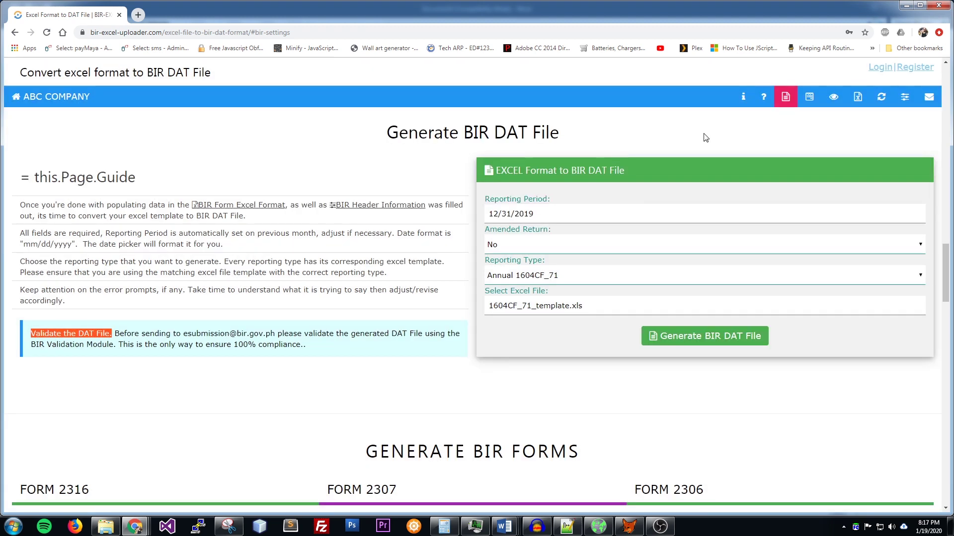
- Return to Generate BIR Forms and bring up the empty Form 2316 generator
{"action": "left_click", "coordinate": [811, 102]}
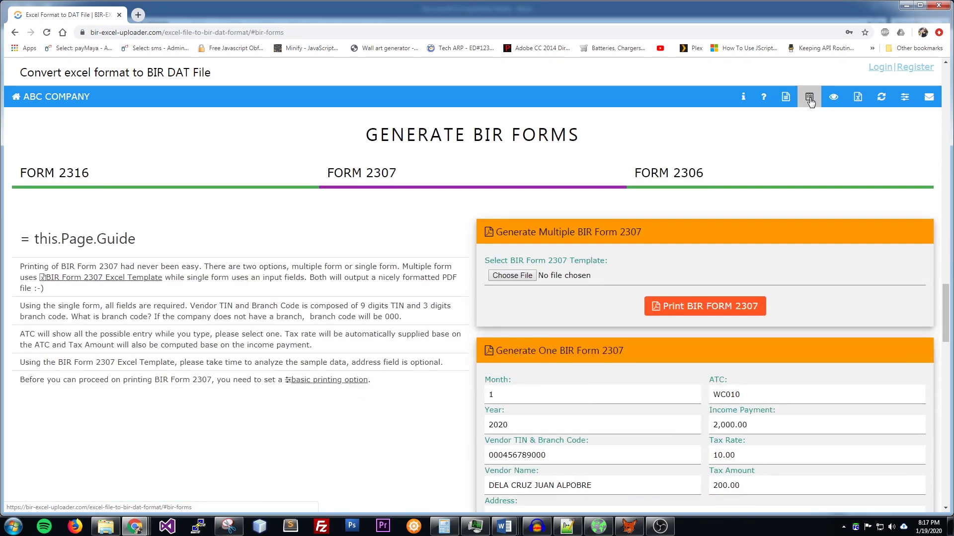
{"action": "left_click", "coordinate": [70, 174]}
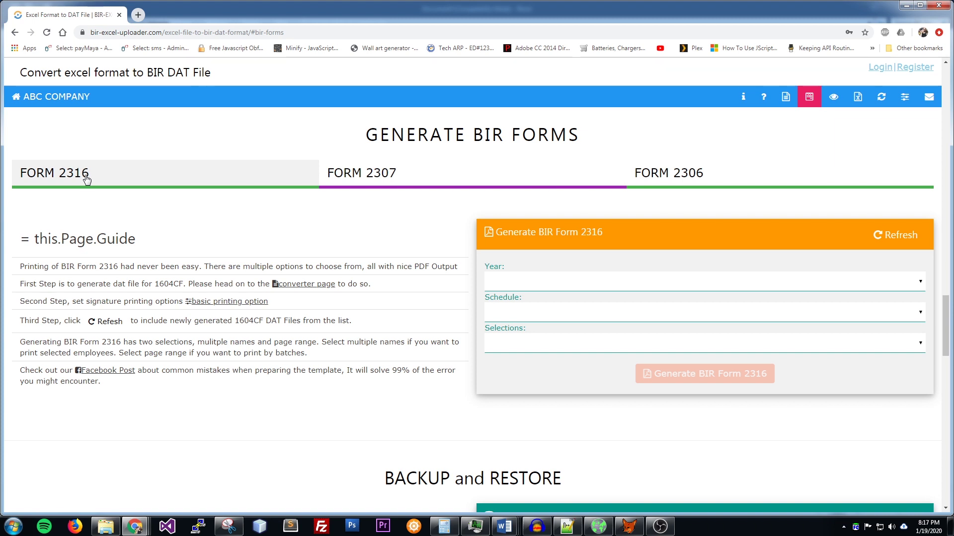
- Save the form printing settings and dismiss the confirmation
{"action": "left_click", "coordinate": [239, 302]}
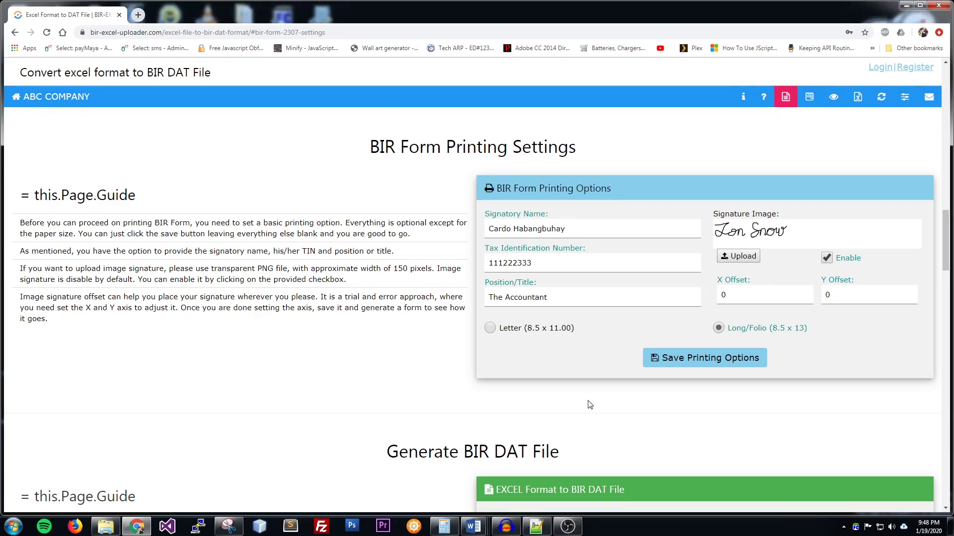
{"action": "left_click", "coordinate": [694, 363]}
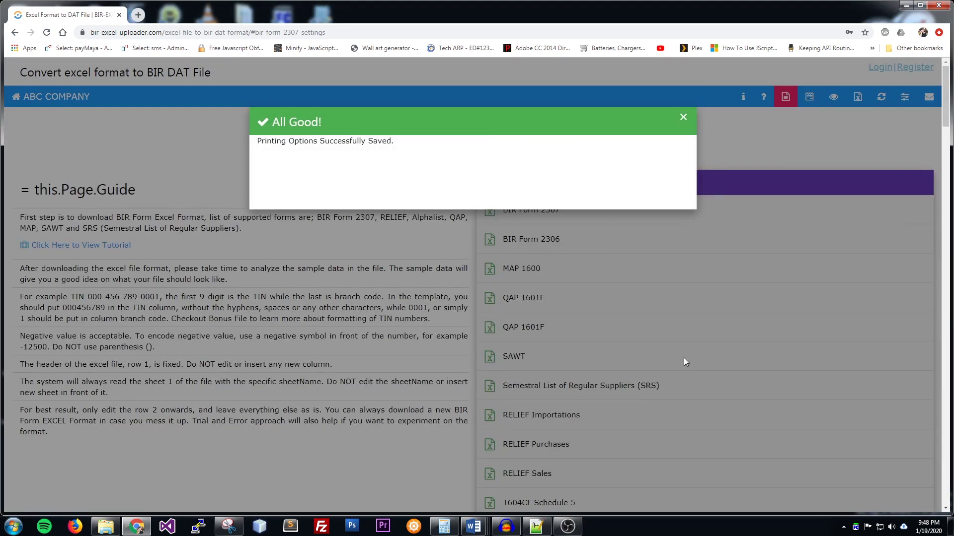
{"action": "left_click", "coordinate": [683, 121]}
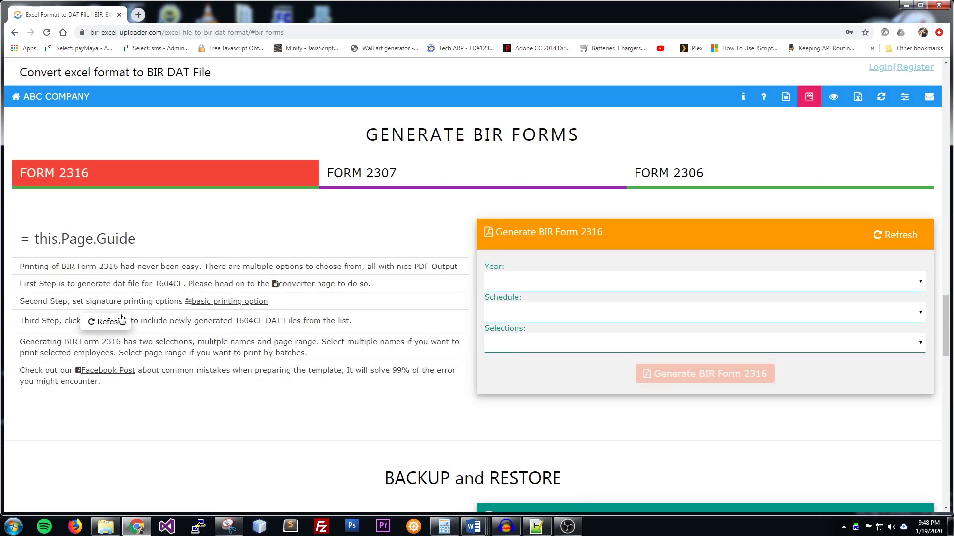
- Generate a 2019 Form 2316 PDF for schedule 1604CF_71 by page range
{"action": "left_click", "coordinate": [98, 325]}
{"action": "left_click", "coordinate": [904, 241]}
{"action": "left_click", "coordinate": [889, 282]}
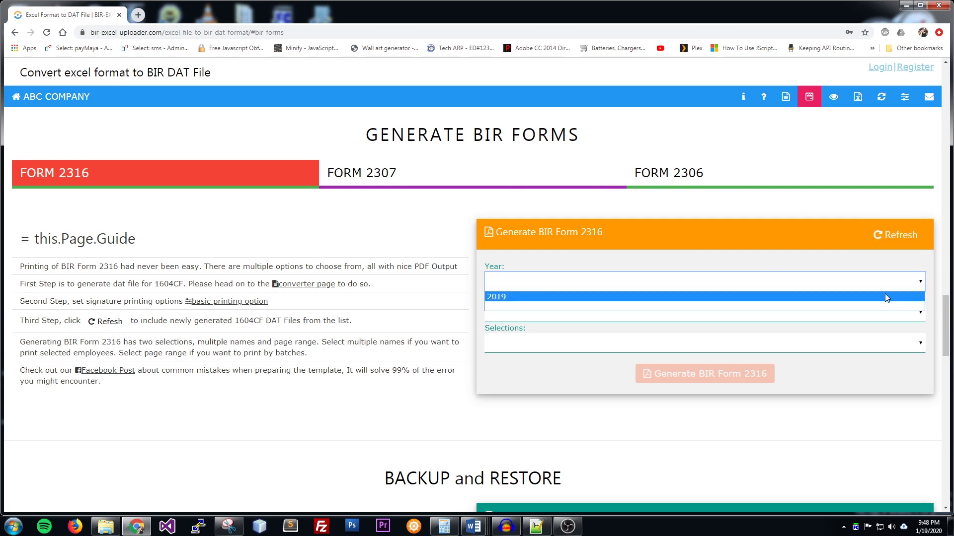
{"action": "left_click", "coordinate": [886, 297]}
{"action": "left_click", "coordinate": [843, 316]}
{"action": "left_click", "coordinate": [832, 328]}
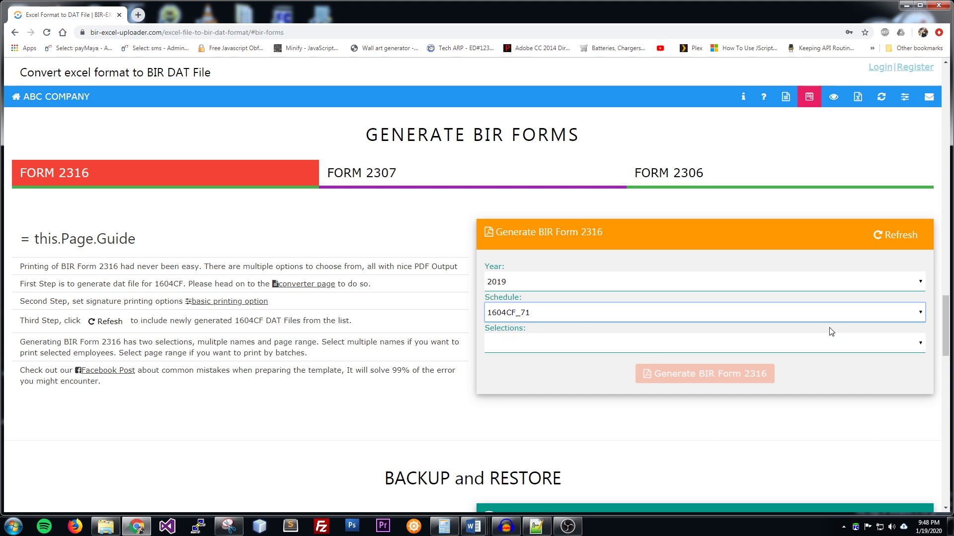
{"action": "left_click", "coordinate": [826, 349]}
{"action": "left_click", "coordinate": [815, 370]}
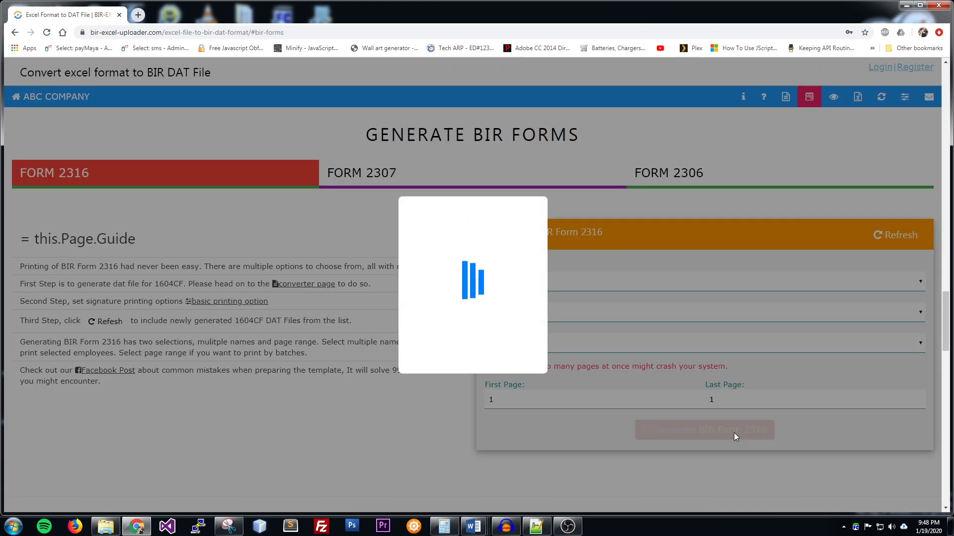
{"action": "left_click", "coordinate": [734, 433]}
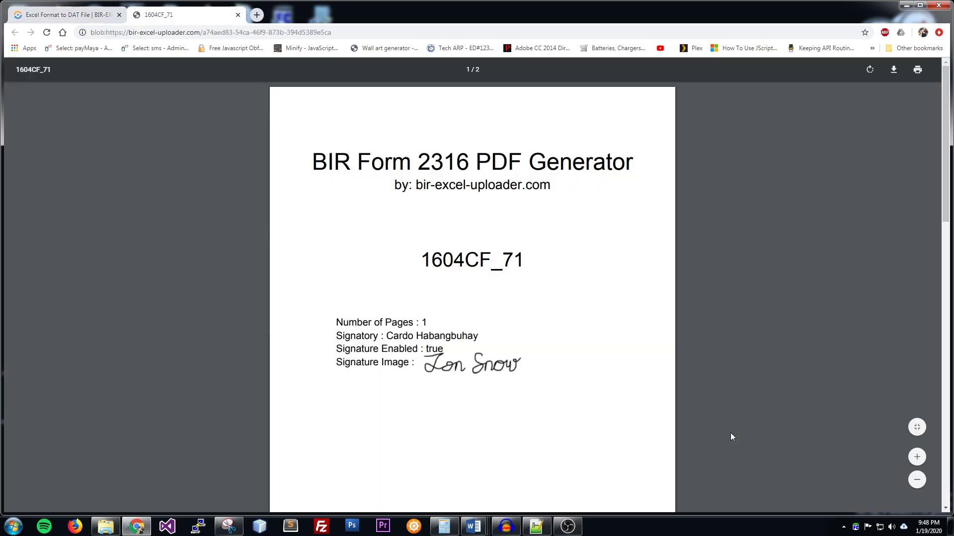
- Review and close the 1604CF_71 PDF, then download the 1604CF Schedule 7.3 template
{"action": "scroll", "coordinate": [549, 323], "scroll_direction": "down", "scroll_amount": 10}
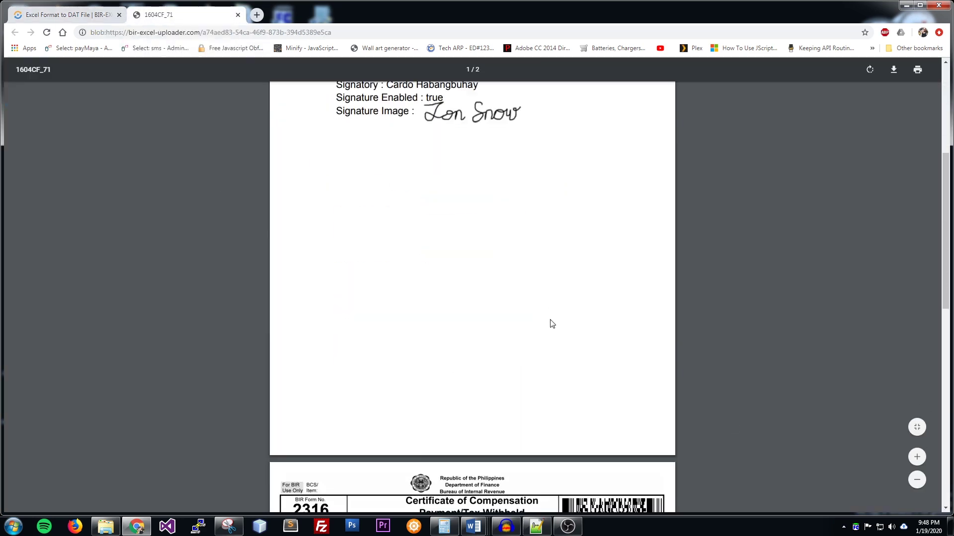
{"action": "scroll", "coordinate": [550, 321], "scroll_direction": "down", "scroll_amount": 1}
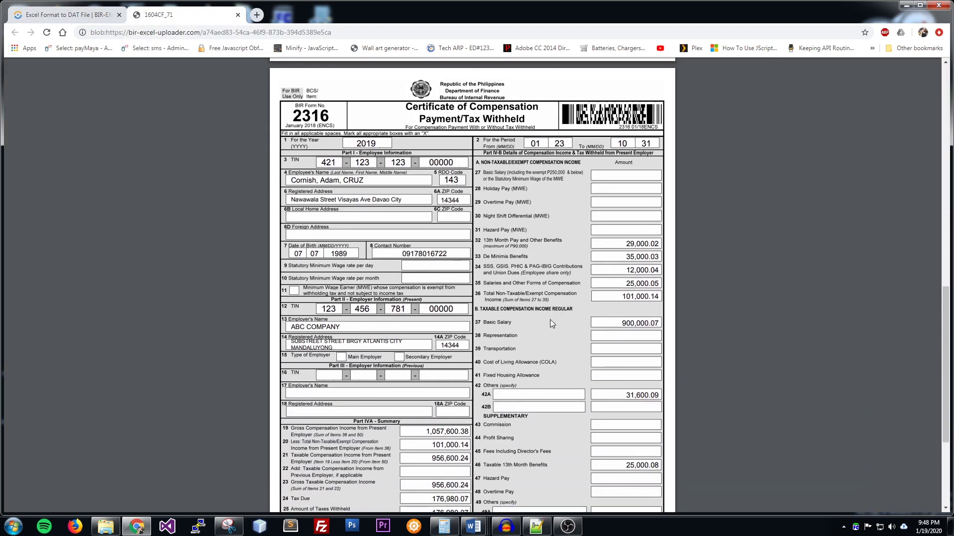
{"action": "key", "text": "ctrl+w"}
{"action": "scroll", "coordinate": [341, 321], "scroll_direction": "down", "scroll_amount": 3}
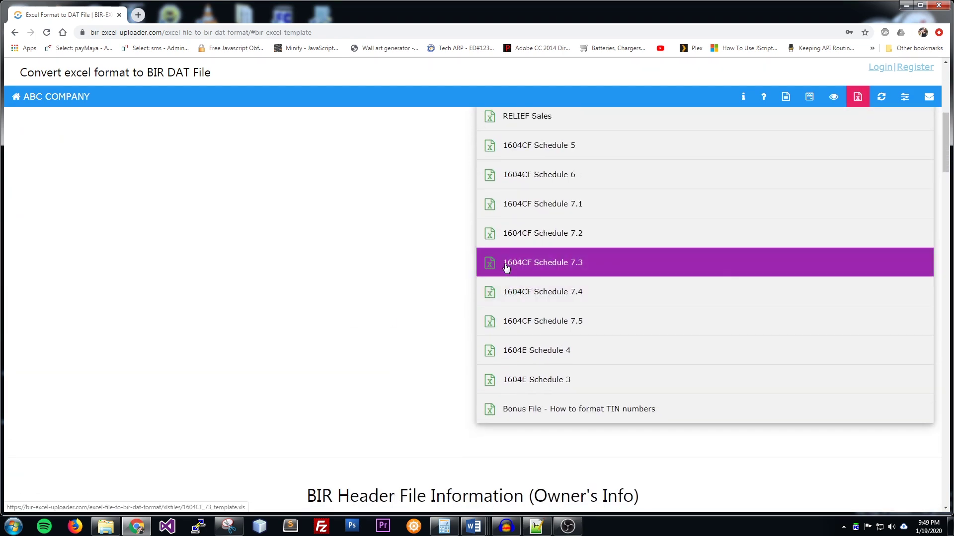
{"action": "left_click", "coordinate": [490, 263]}
- Download the Schedule 7.5 template and generate the Annual 1604CF_73 DAT file from 1604CF_73_template.xls
{"action": "left_click", "coordinate": [487, 323]}
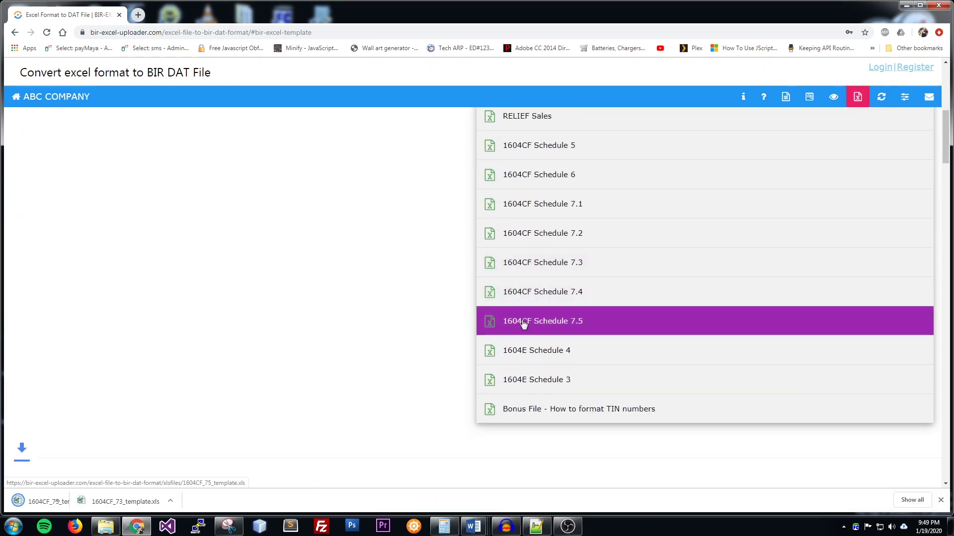
{"action": "scroll", "coordinate": [581, 282], "scroll_direction": "down", "scroll_amount": 10}
{"action": "left_click", "coordinate": [579, 281]}
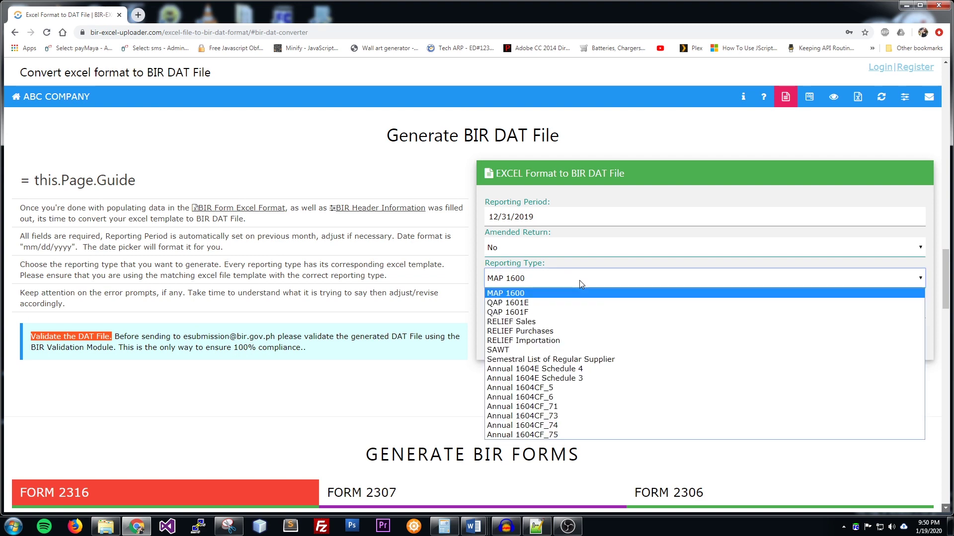
{"action": "left_click", "coordinate": [562, 418]}
{"action": "left_click", "coordinate": [632, 313]}
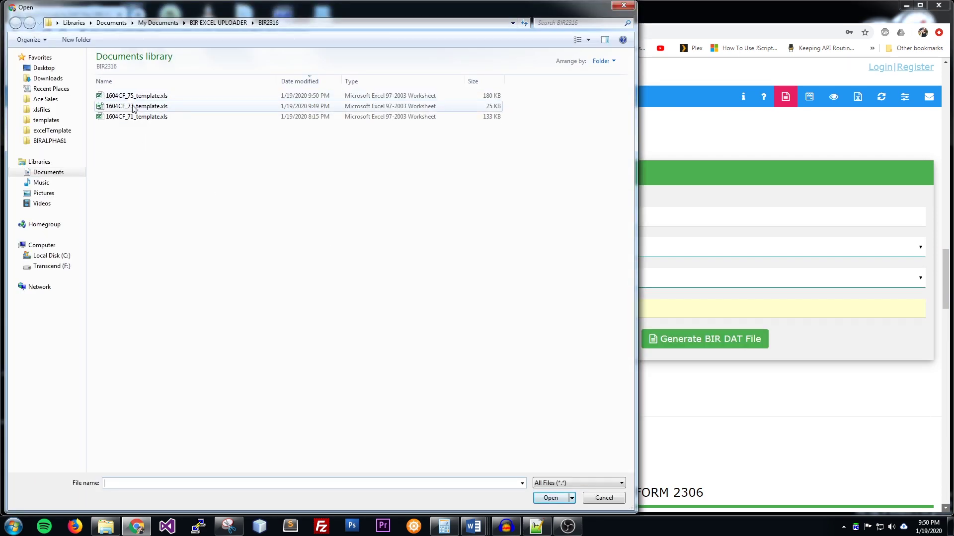
{"action": "double_click", "coordinate": [144, 102]}
{"action": "left_click", "coordinate": [745, 340]}
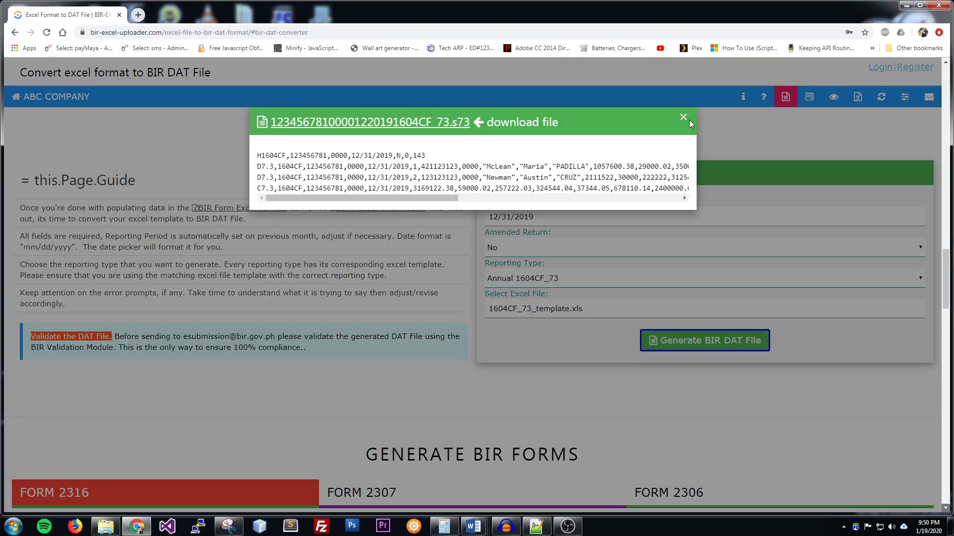
{"action": "left_click", "coordinate": [684, 118]}
- Generate the Annual 1604CF_75 DAT file from the 1604CF_75 template
{"action": "left_click", "coordinate": [683, 279]}
{"action": "left_click", "coordinate": [606, 429]}
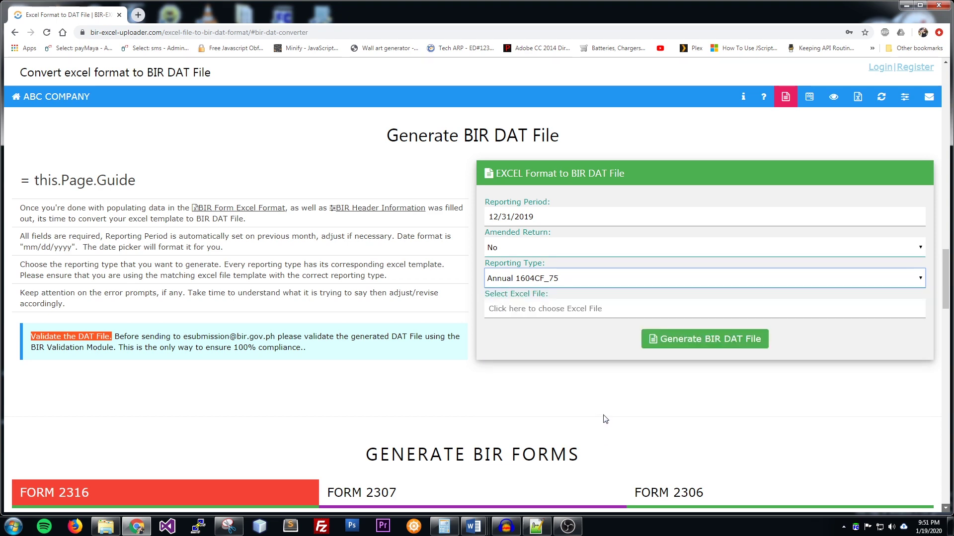
{"action": "left_click", "coordinate": [616, 314]}
{"action": "double_click", "coordinate": [144, 111]}
{"action": "left_click", "coordinate": [745, 341]}
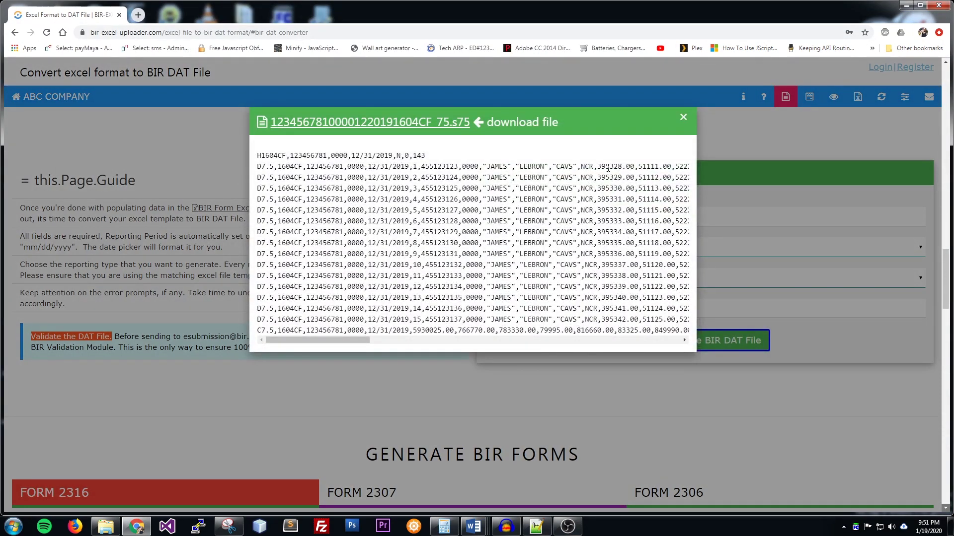
{"action": "left_click", "coordinate": [684, 118]}
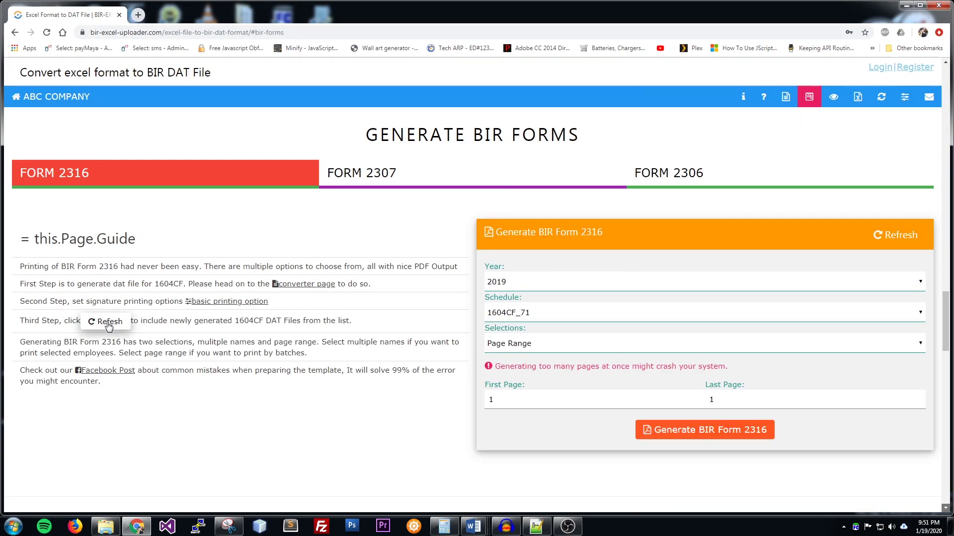
- Refresh the DAT list and set year 2019, schedule 1604CF_75, and selection by Multiple Names
{"action": "left_click", "coordinate": [109, 323]}
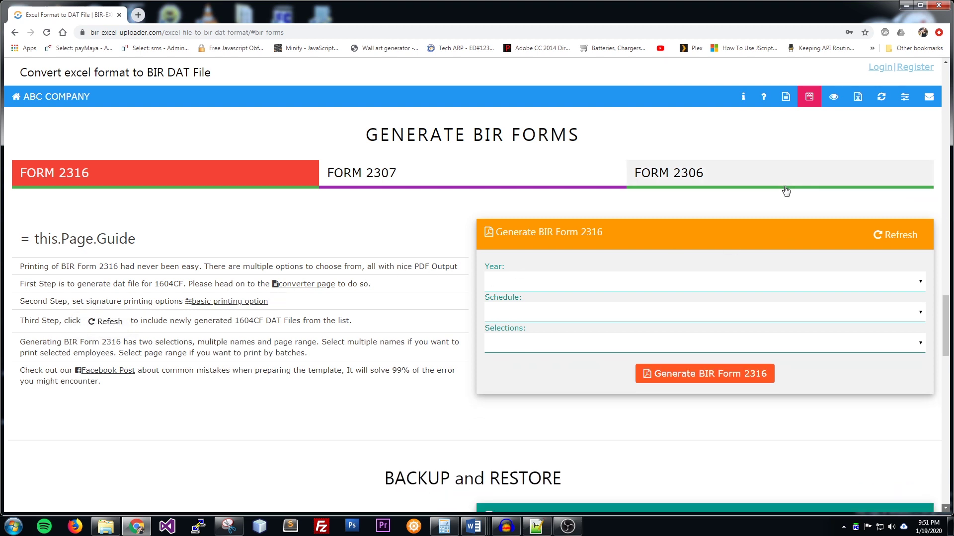
{"action": "left_click", "coordinate": [896, 282]}
{"action": "left_click", "coordinate": [897, 297]}
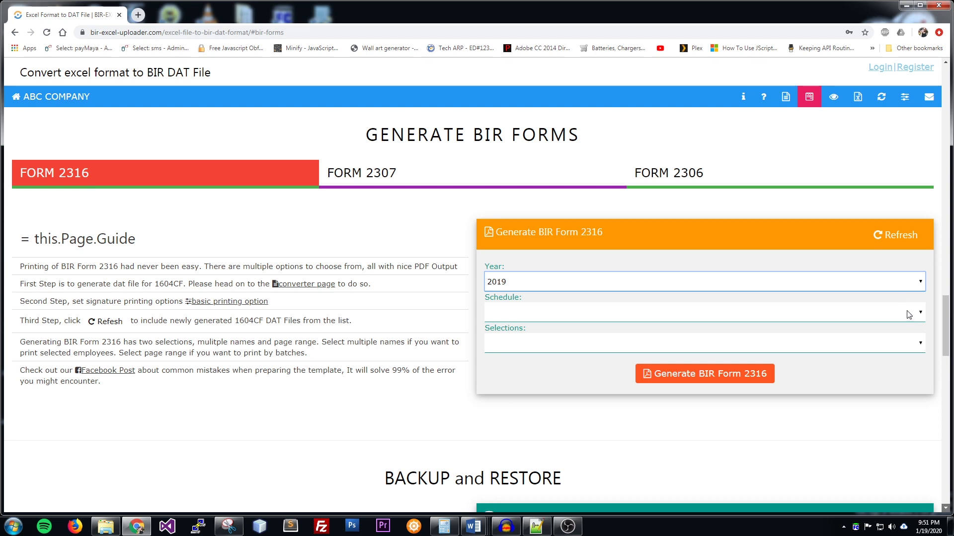
{"action": "left_click", "coordinate": [919, 312]}
{"action": "left_click", "coordinate": [844, 347]}
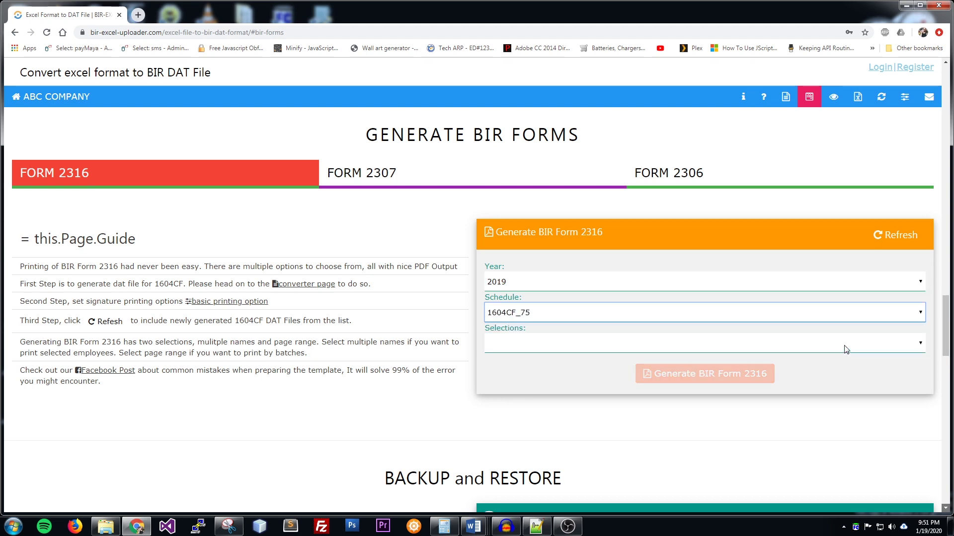
{"action": "left_click", "coordinate": [880, 344]}
{"action": "left_click", "coordinate": [859, 360]}
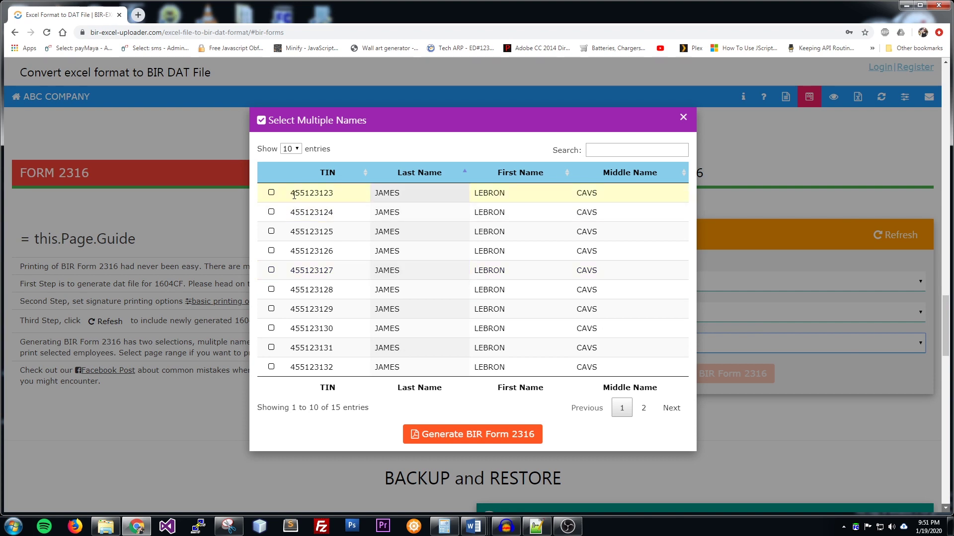
- Tick the third, sixth and ninth employees, generate their Form 2316 PDF, and review it
{"action": "left_click", "coordinate": [272, 231]}
{"action": "left_click", "coordinate": [271, 290]}
{"action": "left_click", "coordinate": [271, 348]}
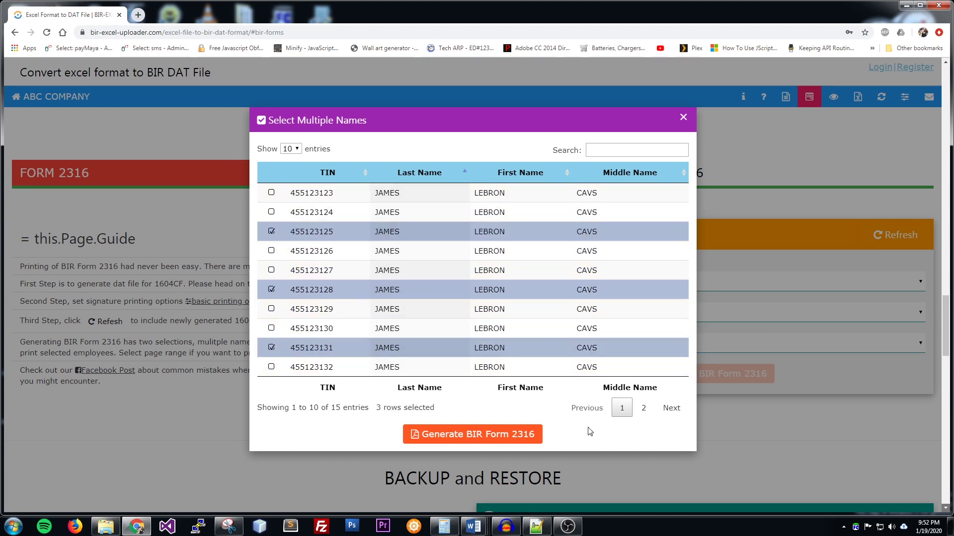
{"action": "left_click", "coordinate": [509, 438]}
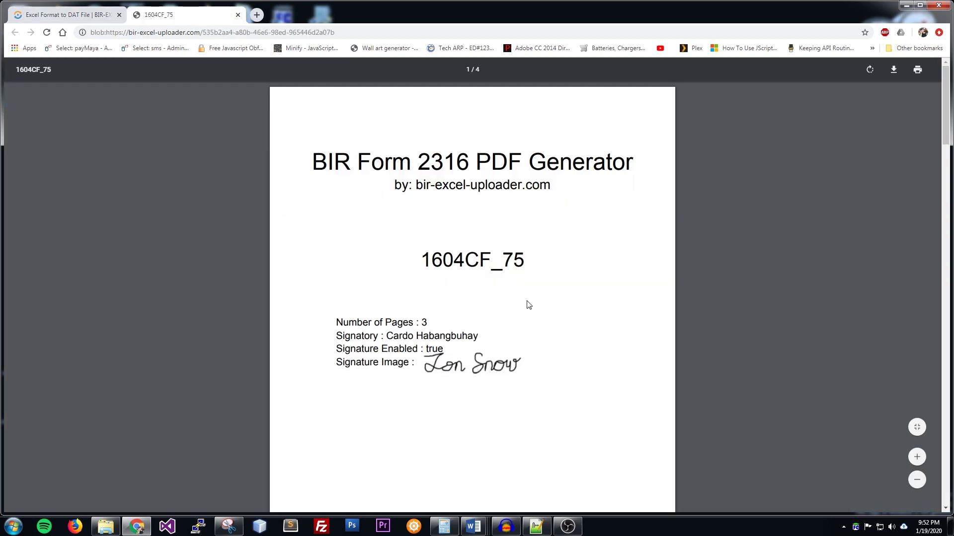
{"action": "scroll", "coordinate": [526, 303], "scroll_direction": "down", "scroll_amount": 6}
{"action": "scroll", "coordinate": [527, 304], "scroll_direction": "down", "scroll_amount": 12}
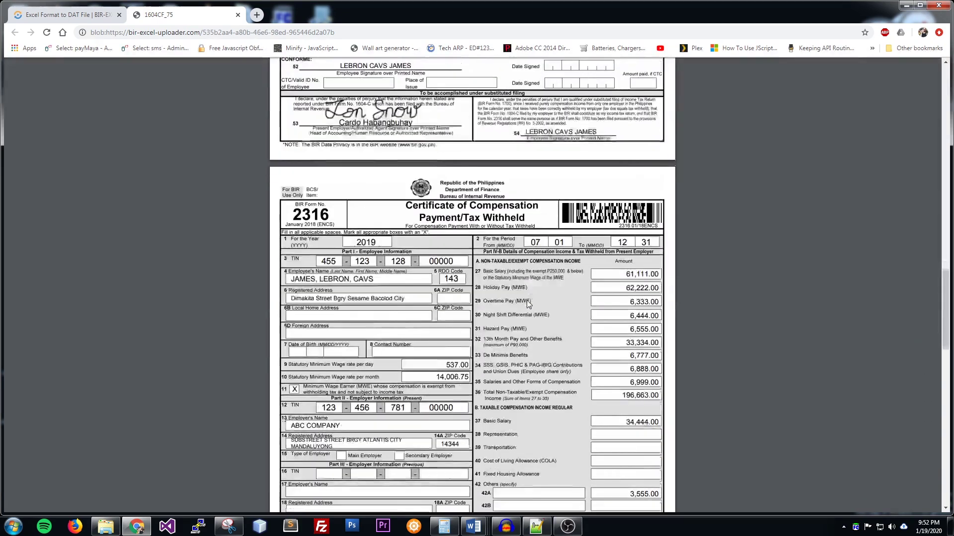
{"action": "scroll", "coordinate": [526, 300], "scroll_direction": "down", "scroll_amount": 18}
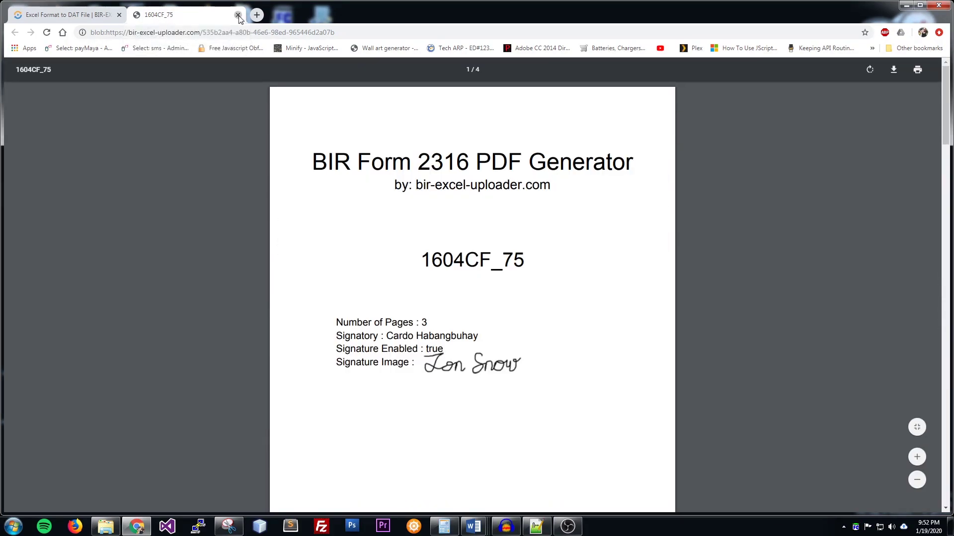
- Close the PDF and name dialog, switch Selections to Page Range 1–15, and generate Form 2316
{"action": "left_click", "coordinate": [238, 15]}
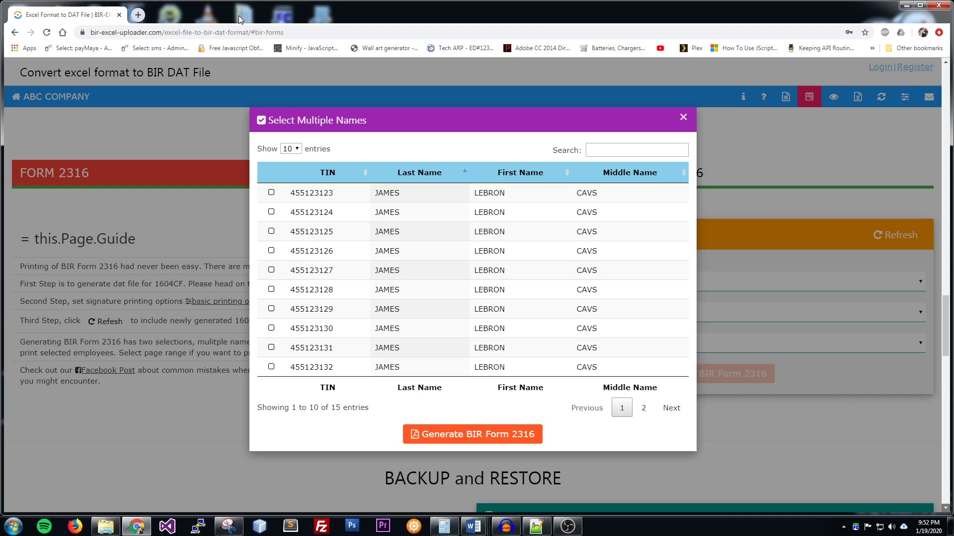
{"action": "left_click", "coordinate": [683, 118]}
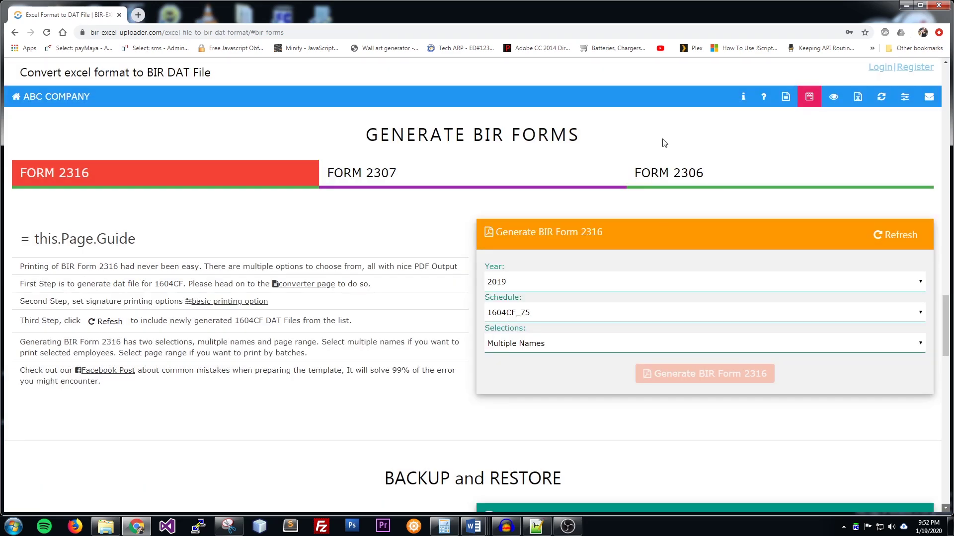
{"action": "left_click", "coordinate": [737, 346]}
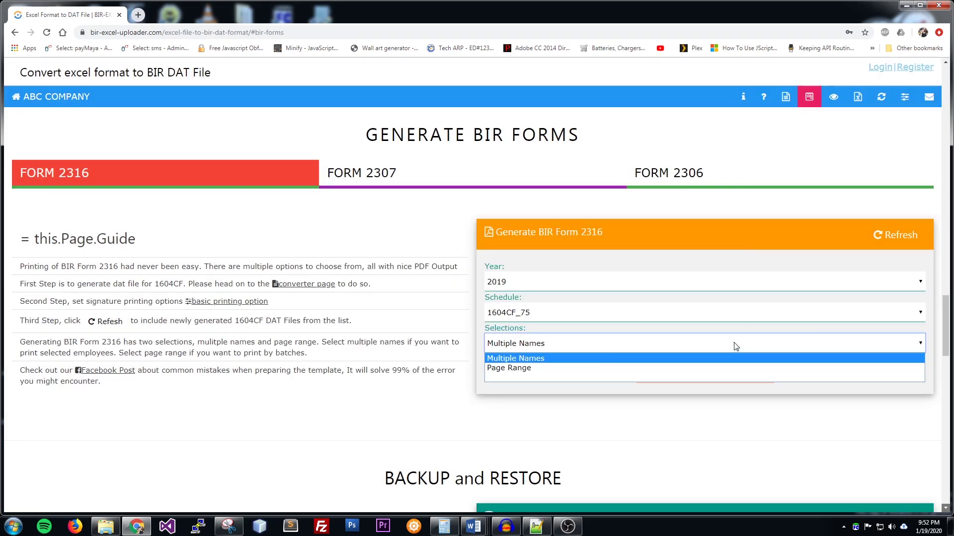
{"action": "left_click", "coordinate": [574, 368]}
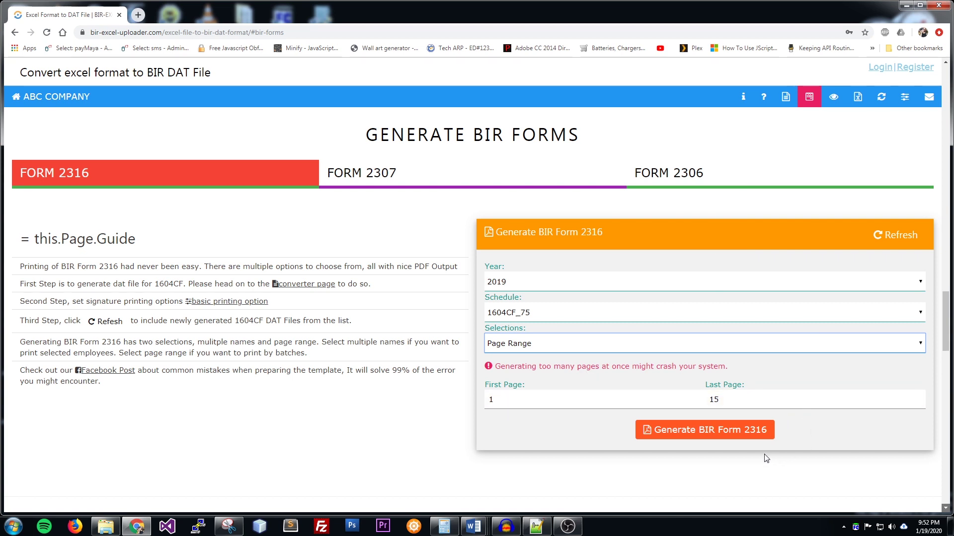
{"action": "left_click", "coordinate": [751, 435]}
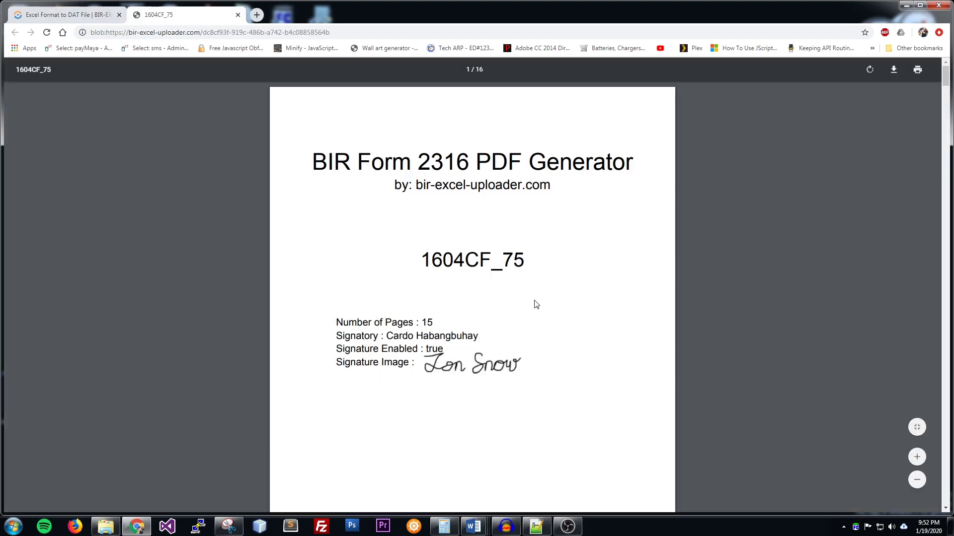
- Scroll through the 16-page 1604CF_75 Form 2316 PDF for 15 employees, then close it
{"action": "scroll", "coordinate": [473, 143], "scroll_direction": "down", "scroll_amount": 5}
{"action": "scroll", "coordinate": [502, 263], "scroll_direction": "up", "scroll_amount": 3}
{"action": "left_click_drag", "start_coordinate": [414, 223], "coordinate": [463, 222]}
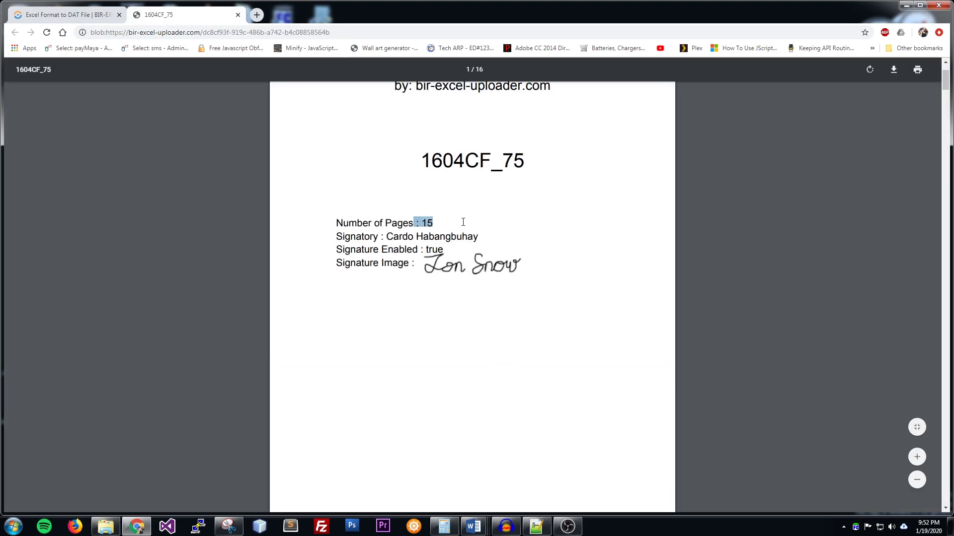
{"action": "left_click", "coordinate": [514, 227]}
{"action": "scroll", "coordinate": [519, 258], "scroll_direction": "down", "scroll_amount": 20}
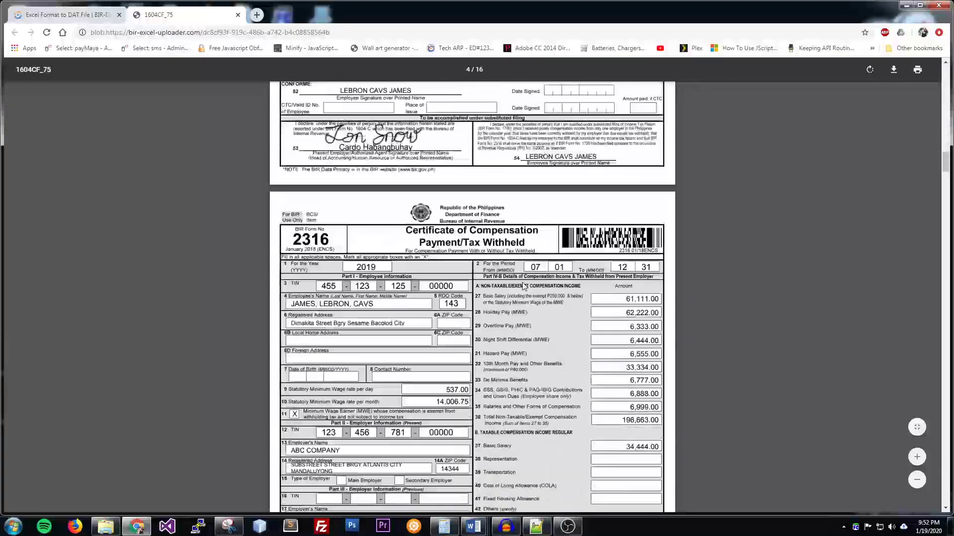
{"action": "scroll", "coordinate": [523, 285], "scroll_direction": "down", "scroll_amount": 20}
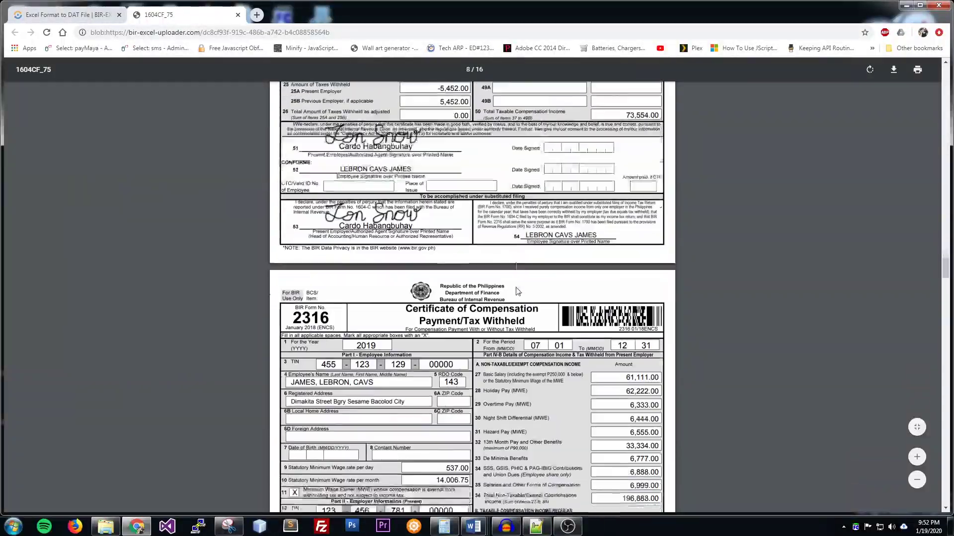
{"action": "scroll", "coordinate": [516, 291], "scroll_direction": "down", "scroll_amount": 20}
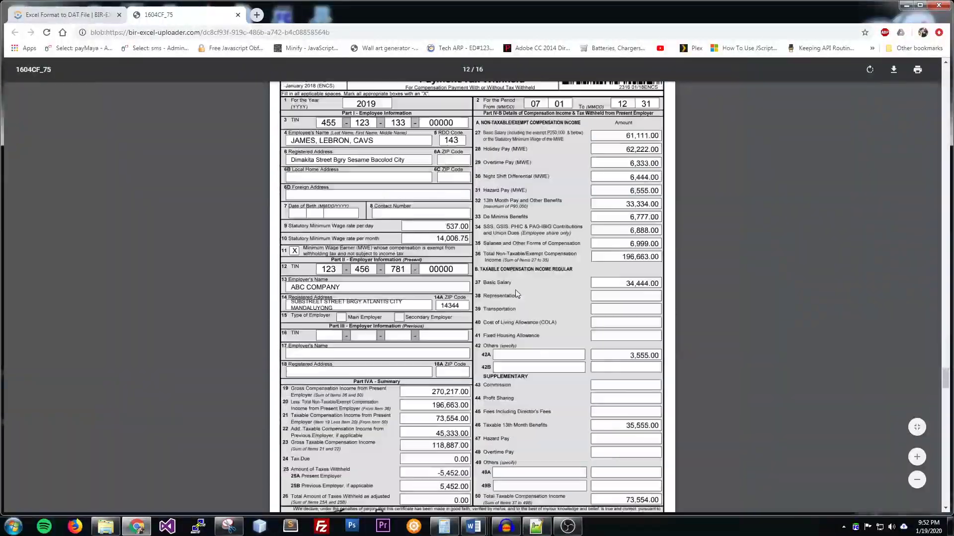
{"action": "scroll", "coordinate": [516, 293], "scroll_direction": "down", "scroll_amount": 10}
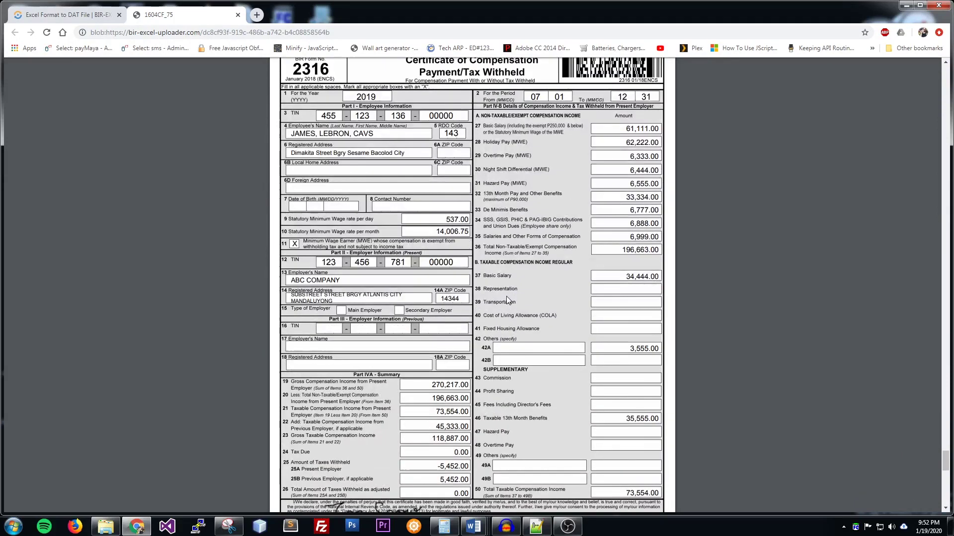
{"action": "key", "text": "ctrl+w"}
- Regenerate the Annual 1604CF_71 DAT file from 1604CF_71_template.xls, overwrite the old record, and download it
{"action": "left_click", "coordinate": [785, 97]}
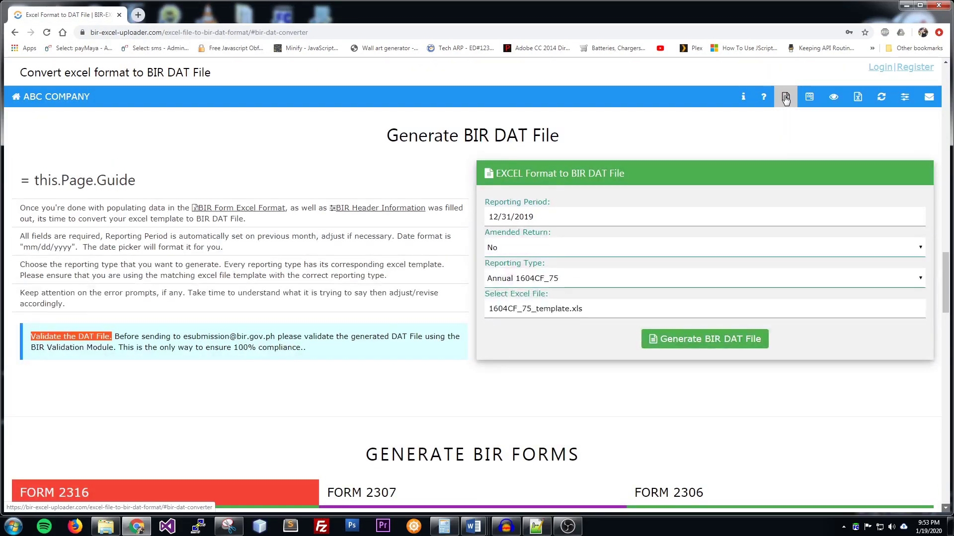
{"action": "left_click", "coordinate": [590, 279]}
{"action": "left_click", "coordinate": [589, 402]}
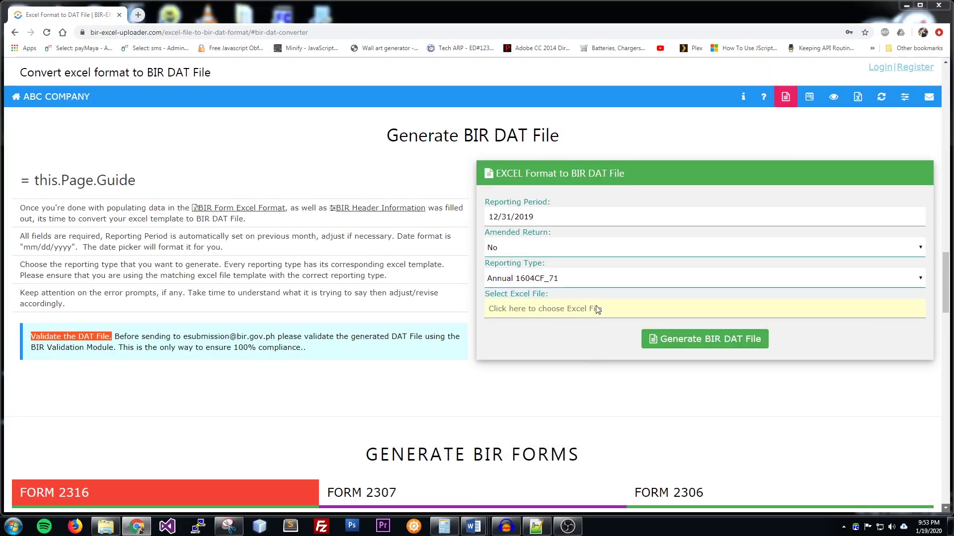
{"action": "left_click", "coordinate": [597, 309]}
{"action": "double_click", "coordinate": [137, 118]}
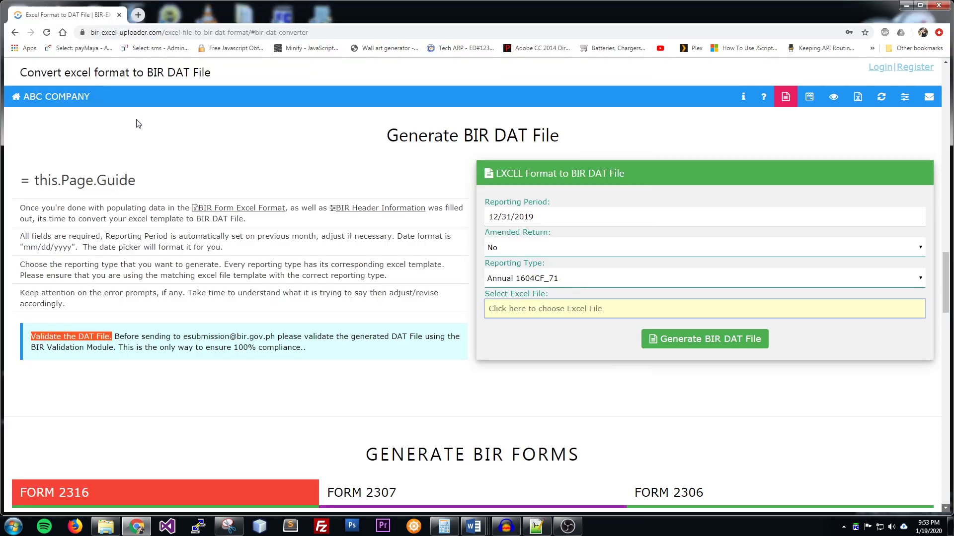
{"action": "left_click", "coordinate": [716, 341]}
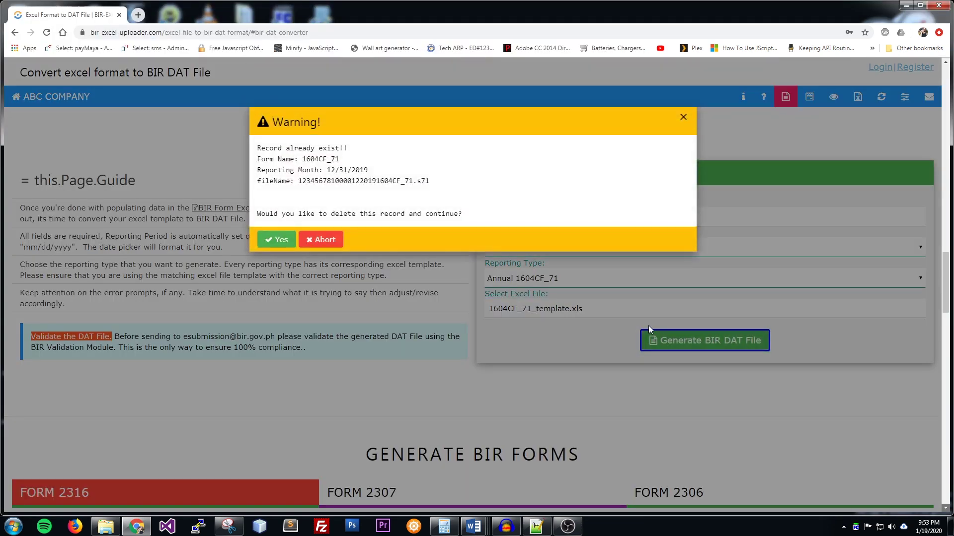
{"action": "left_click", "coordinate": [277, 240]}
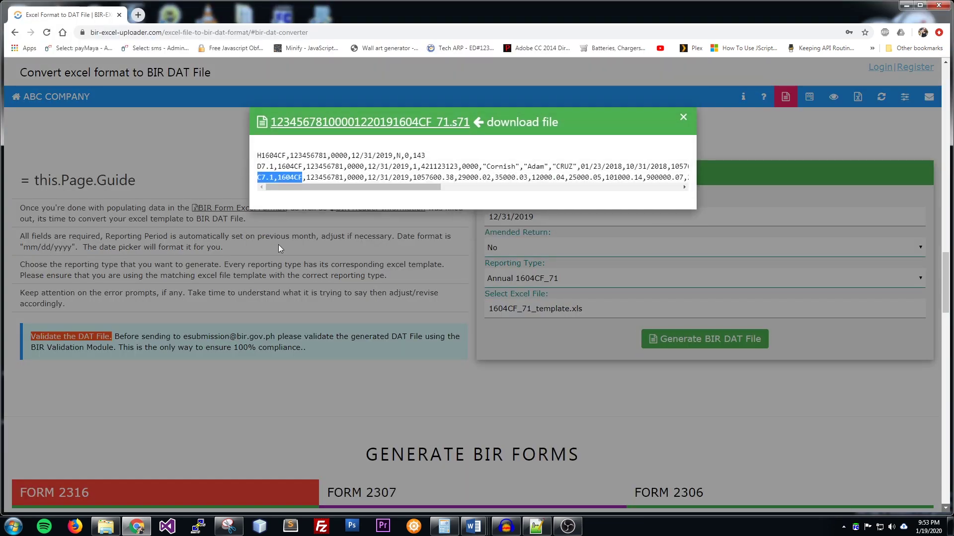
{"action": "left_click", "coordinate": [354, 125]}
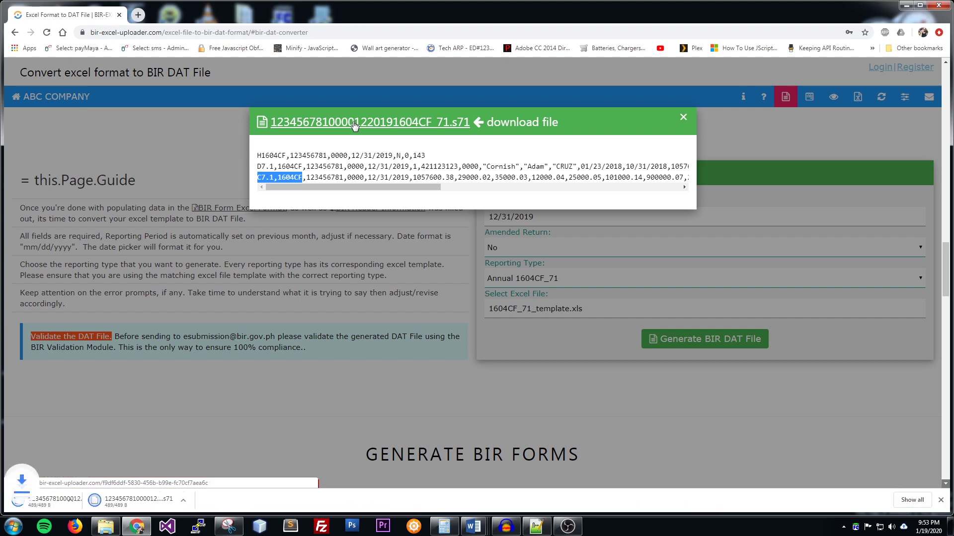
{"action": "left_click", "coordinate": [685, 120]}
- Download the 1604CF_75 and 1604CF_73 DAT files from the DAT File Viewer
{"action": "left_click", "coordinate": [833, 97]}
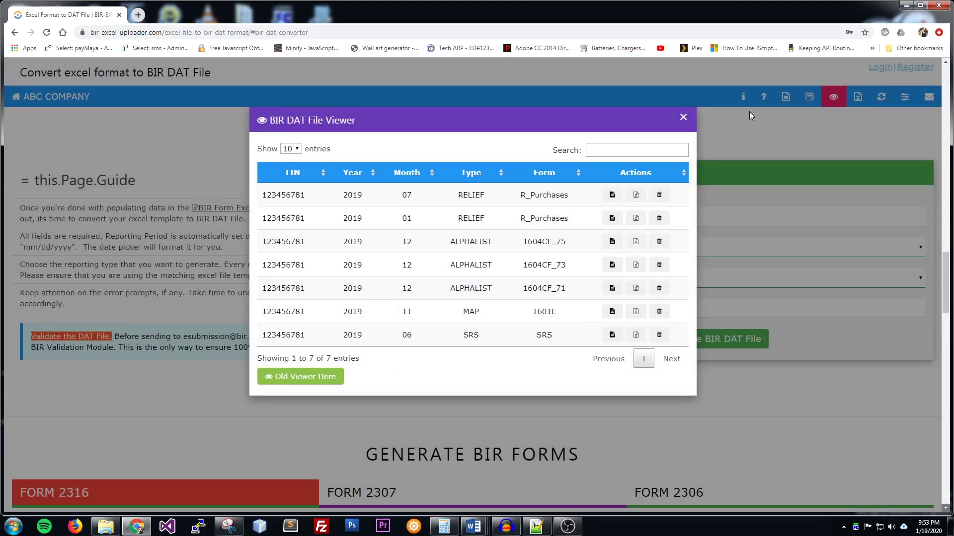
{"action": "left_click", "coordinate": [612, 242]}
{"action": "left_click", "coordinate": [461, 121]}
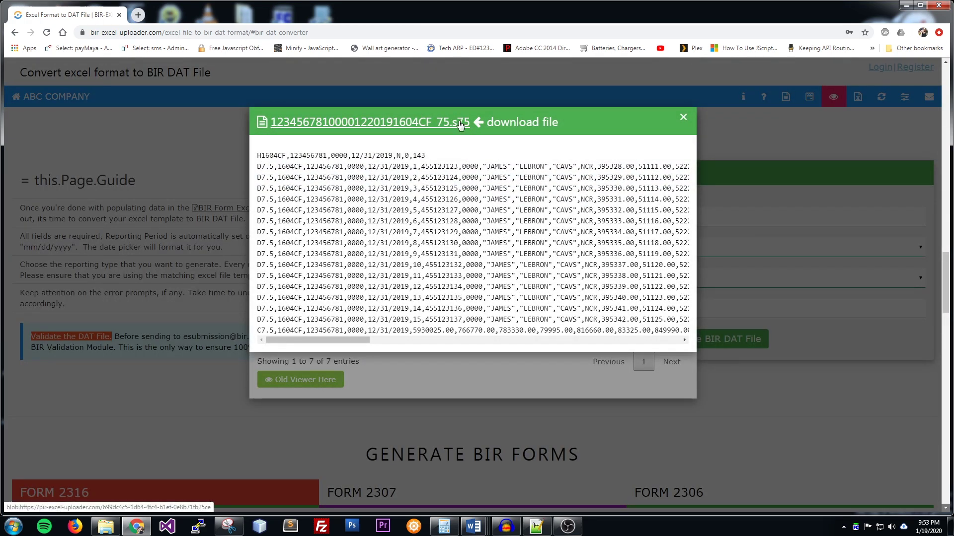
{"action": "left_click", "coordinate": [684, 117]}
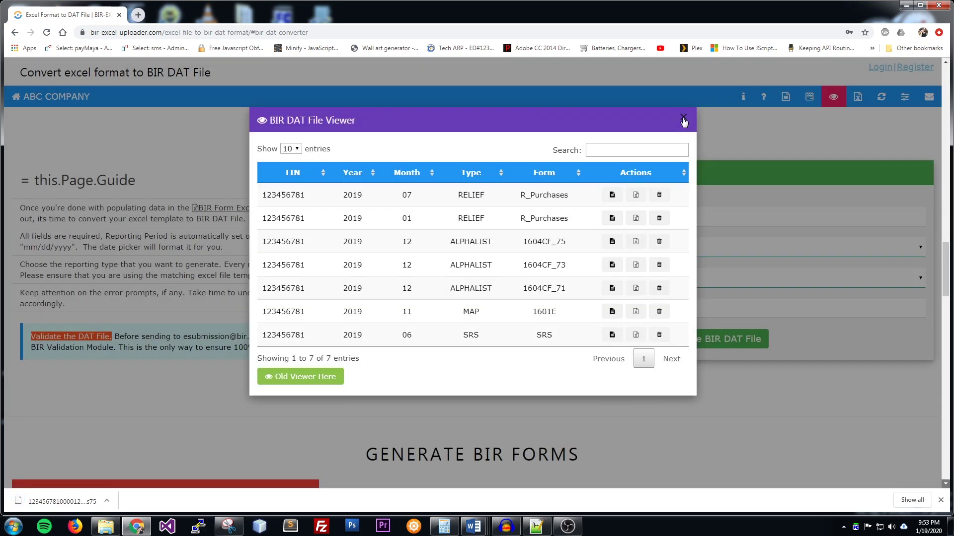
{"action": "left_click", "coordinate": [612, 264]}
{"action": "left_click", "coordinate": [428, 123]}
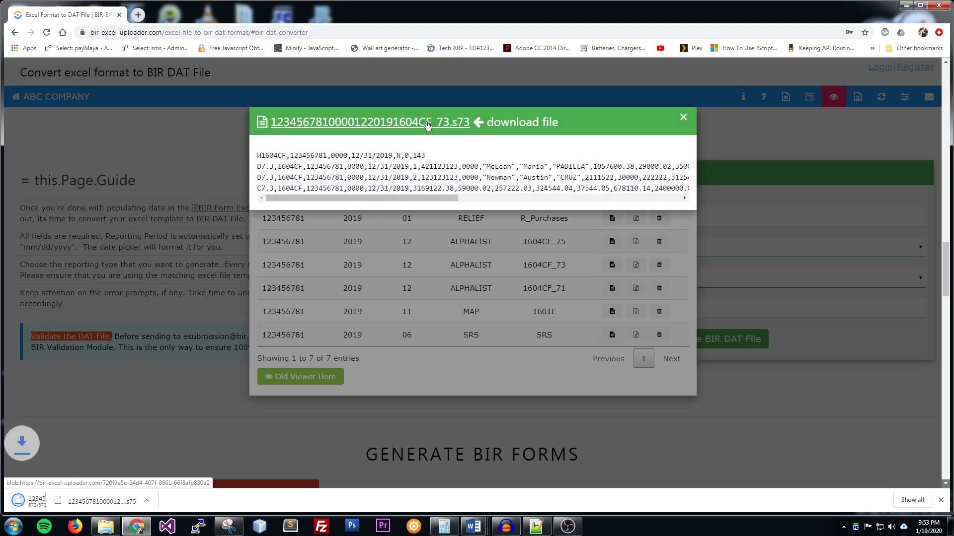
{"action": "left_click", "coordinate": [683, 118]}
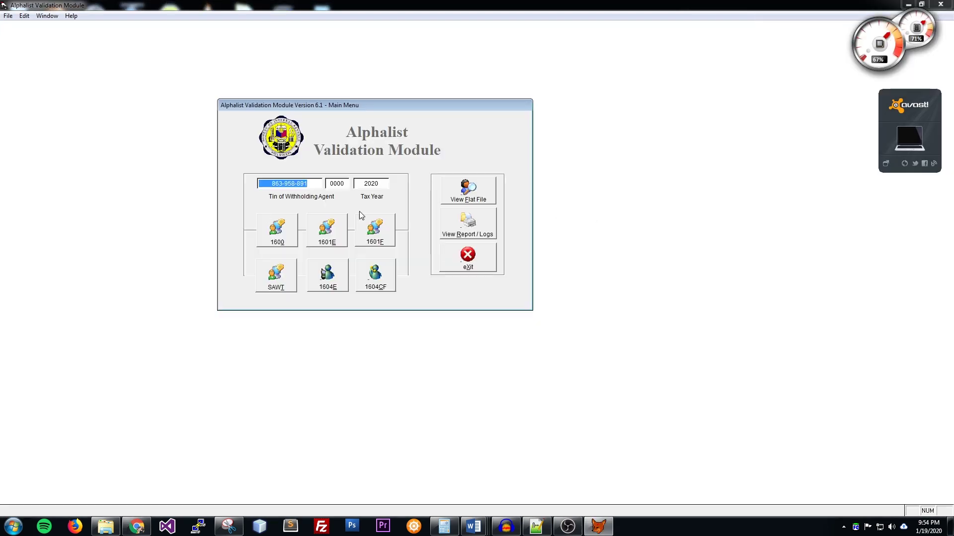
- Enter the withholding agent's TIN and tax year 2019, then open 1604CF validation by schedule
{"action": "key", "text": "BackSpace"}
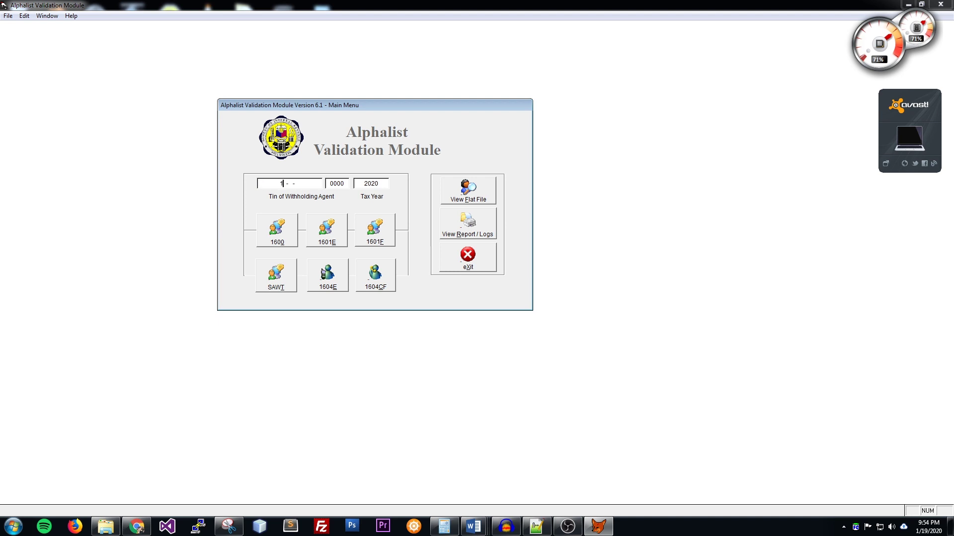
{"action": "type", "text": "123-456-781"}
{"action": "key", "text": "Tab"}
{"action": "key", "text": "Tab"}
{"action": "type", "text": "2019"}
{"action": "key", "text": "Tab"}
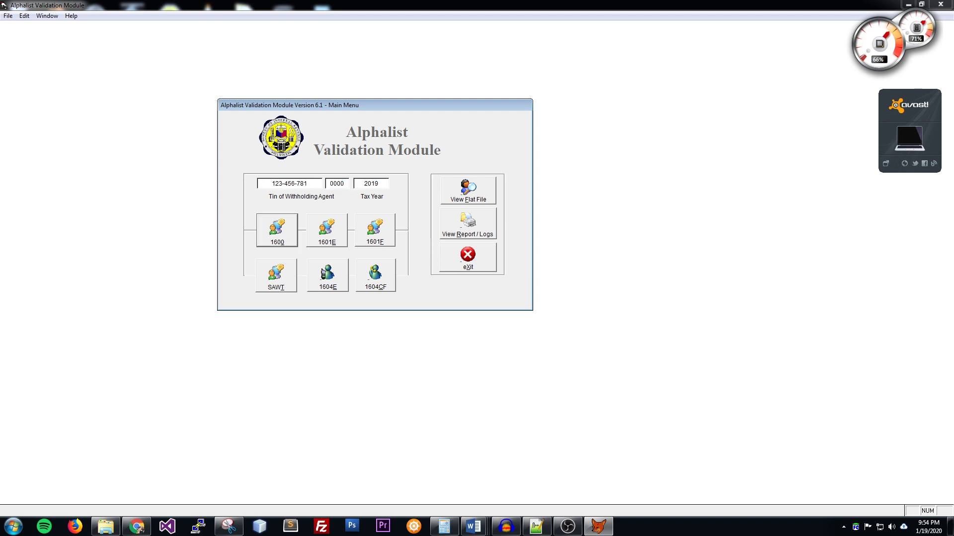
{"action": "left_click", "coordinate": [378, 282]}
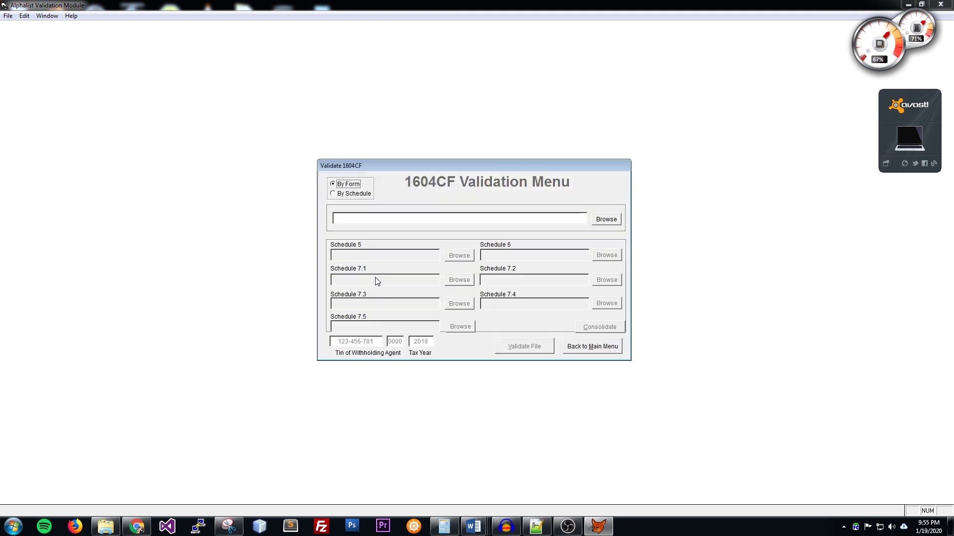
{"action": "left_click", "coordinate": [351, 194]}
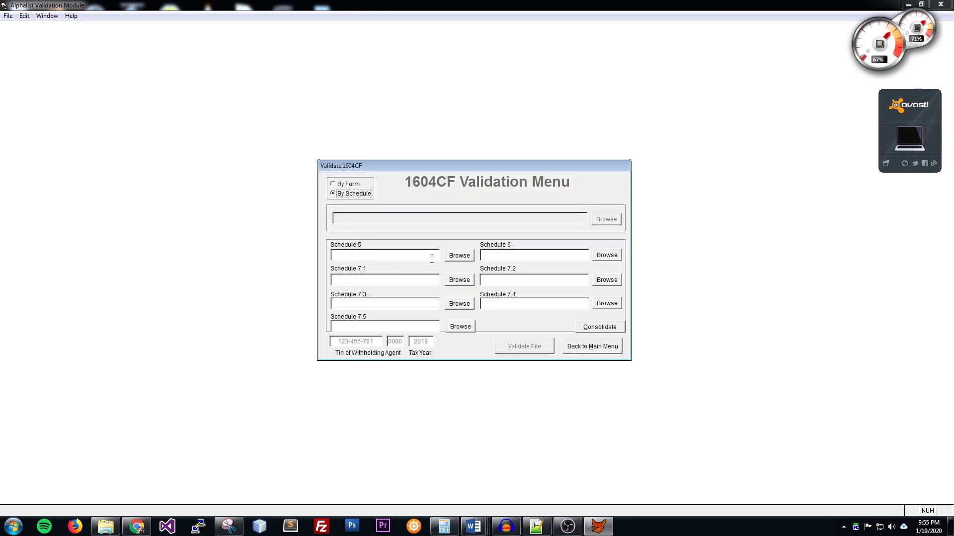
- Load the downloaded s71, s73 and s75 files into Schedules 7.1, 7.3 and 7.5, then consolidate
{"action": "left_click", "coordinate": [380, 258]}
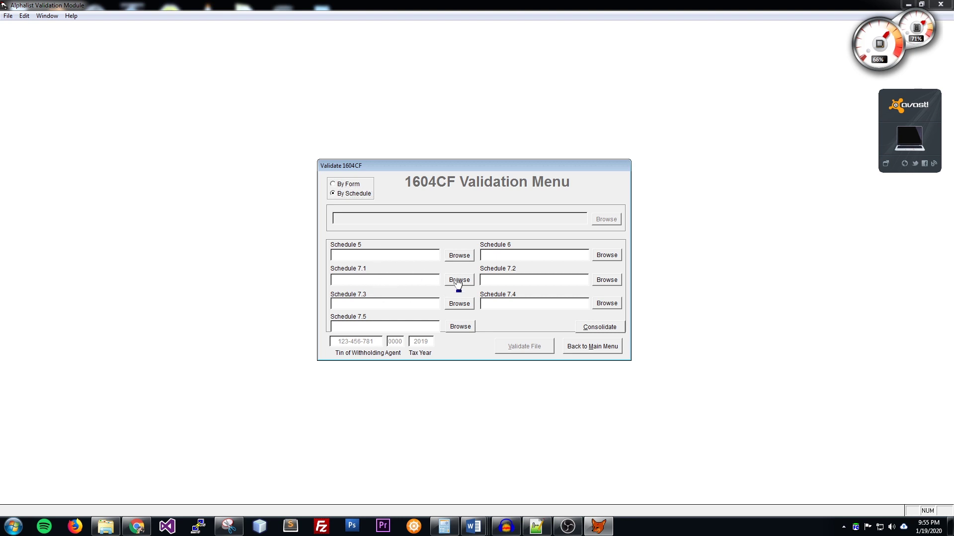
{"action": "left_click", "coordinate": [459, 280]}
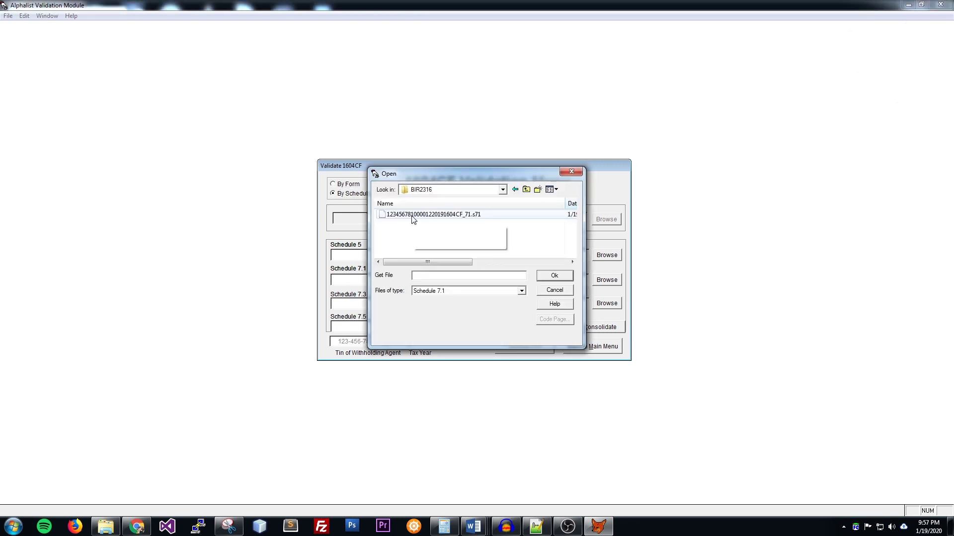
{"action": "left_click", "coordinate": [412, 215]}
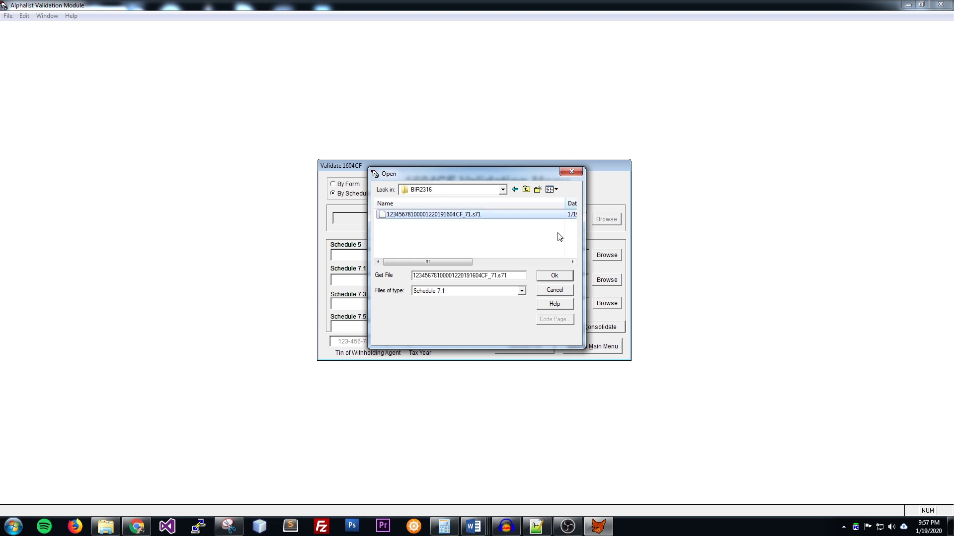
{"action": "left_click", "coordinate": [555, 276]}
{"action": "left_click", "coordinate": [402, 305]}
{"action": "left_click", "coordinate": [459, 304]}
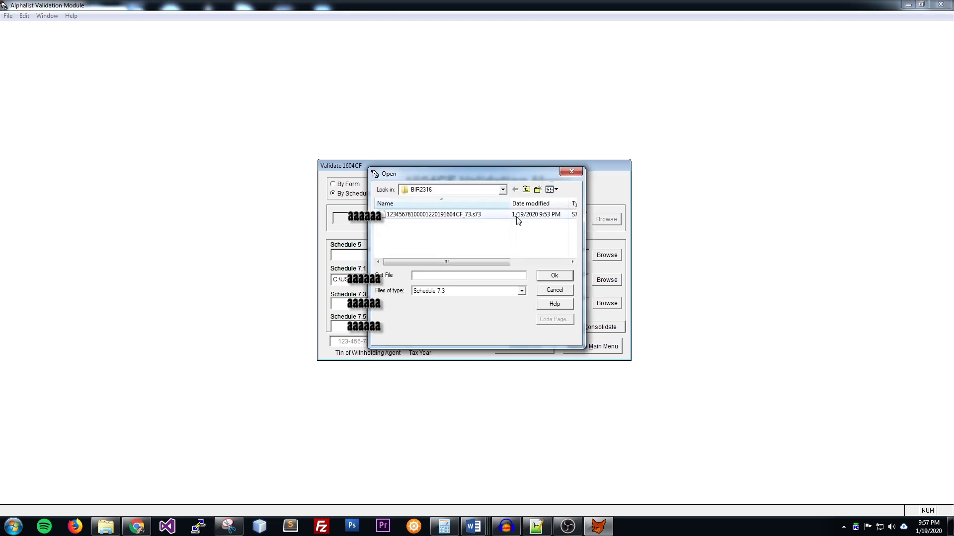
{"action": "left_click", "coordinate": [473, 217]}
{"action": "left_click", "coordinate": [557, 276]}
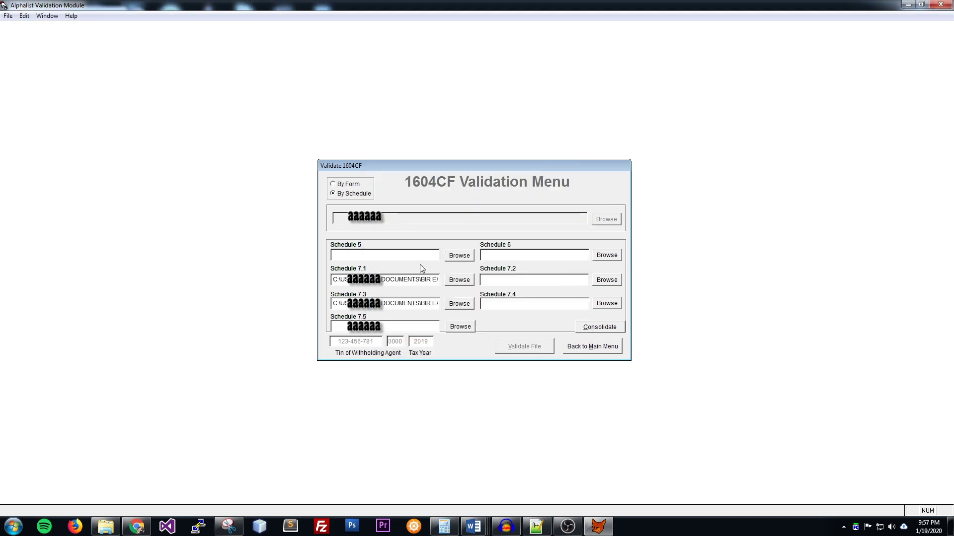
{"action": "left_click", "coordinate": [460, 327]}
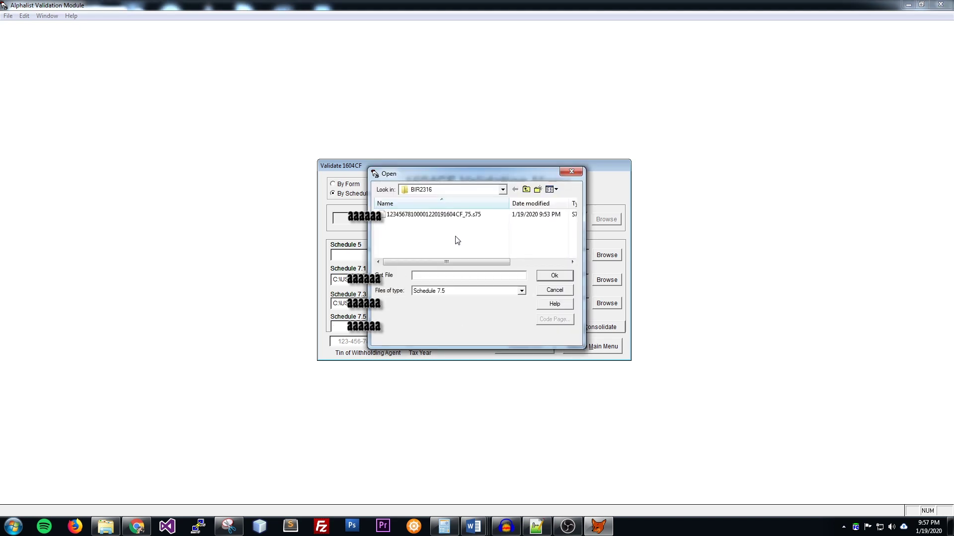
{"action": "left_click", "coordinate": [457, 215]}
{"action": "left_click", "coordinate": [555, 277]}
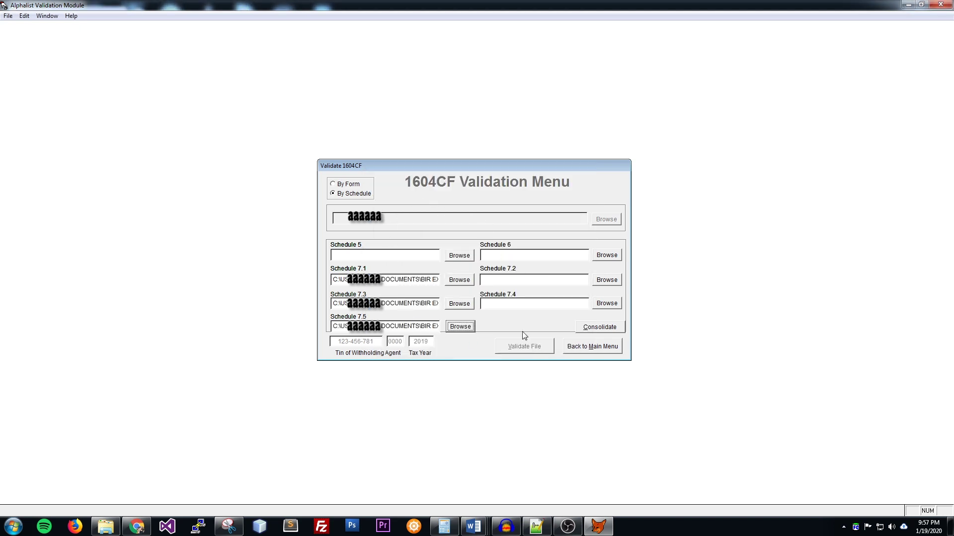
{"action": "left_click", "coordinate": [591, 329]}
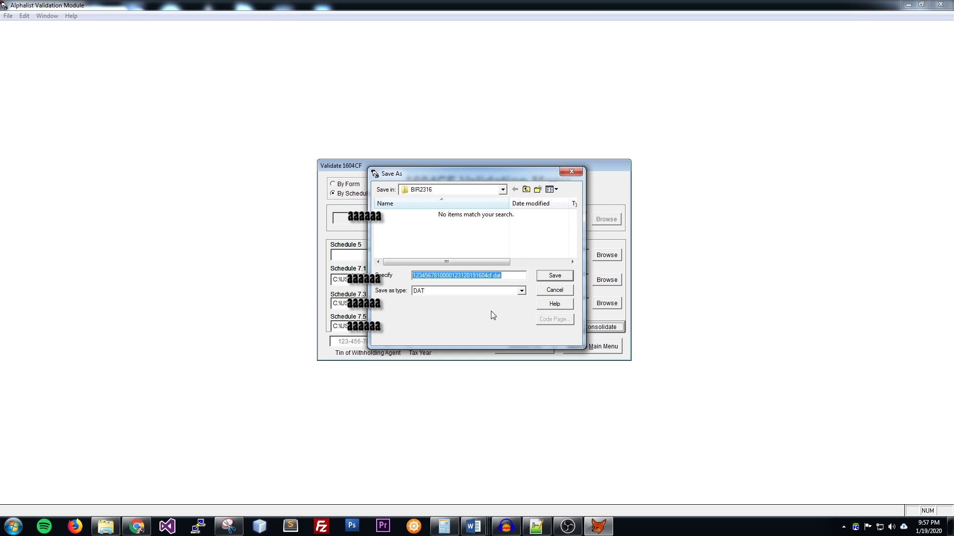
- Save the consolidated 1604CF DAT file, validate it with the reports folder, and confirm No Errors Encountered
{"action": "left_click", "coordinate": [550, 276]}
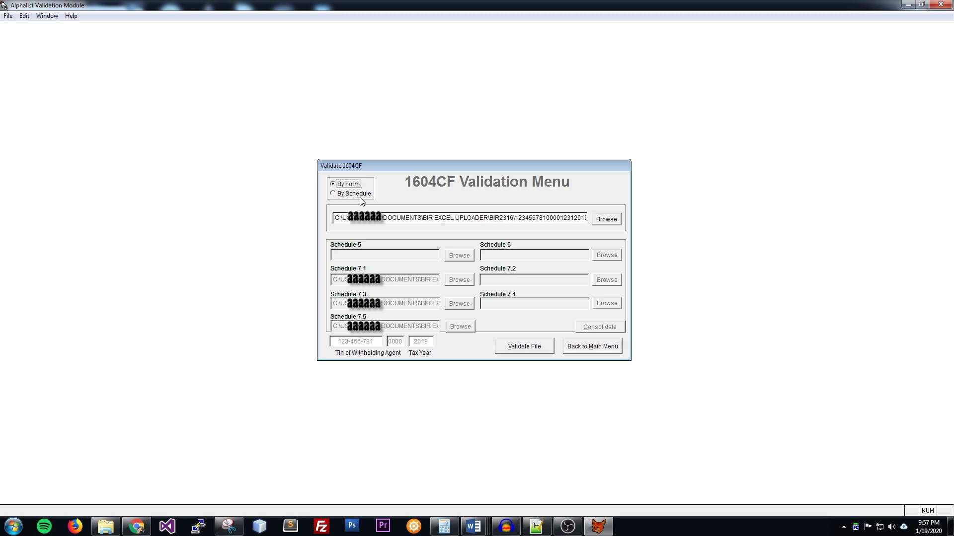
{"action": "left_click", "coordinate": [532, 352]}
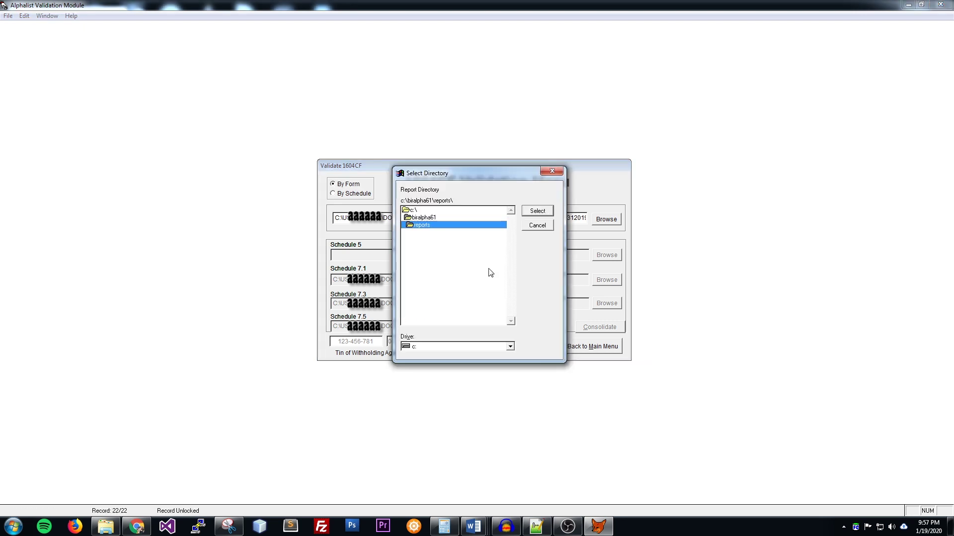
{"action": "left_click", "coordinate": [536, 215]}
{"action": "left_click_drag", "start_coordinate": [525, 104], "coordinate": [314, 103]}
{"action": "left_click", "coordinate": [592, 103]}
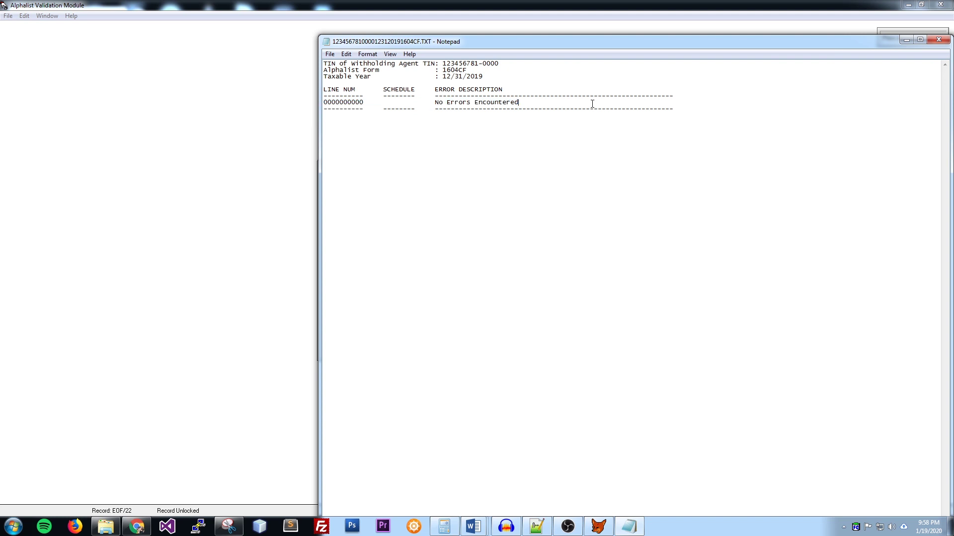
{"action": "left_click", "coordinate": [937, 42]}
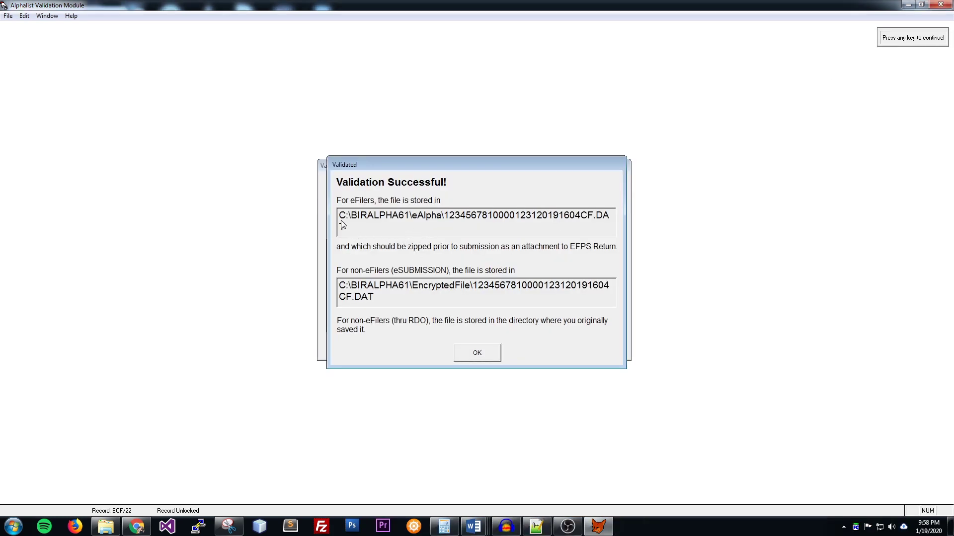
{"action": "left_click", "coordinate": [486, 359]}
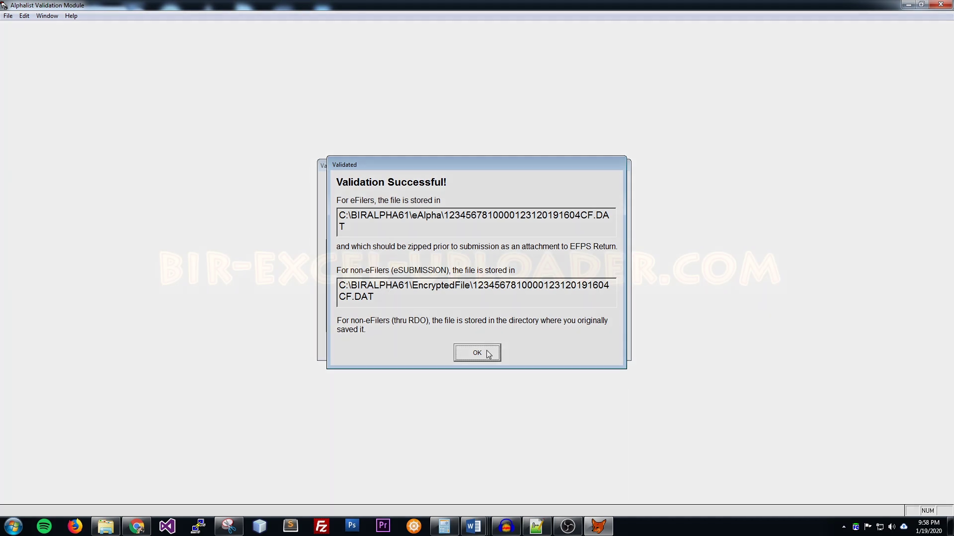